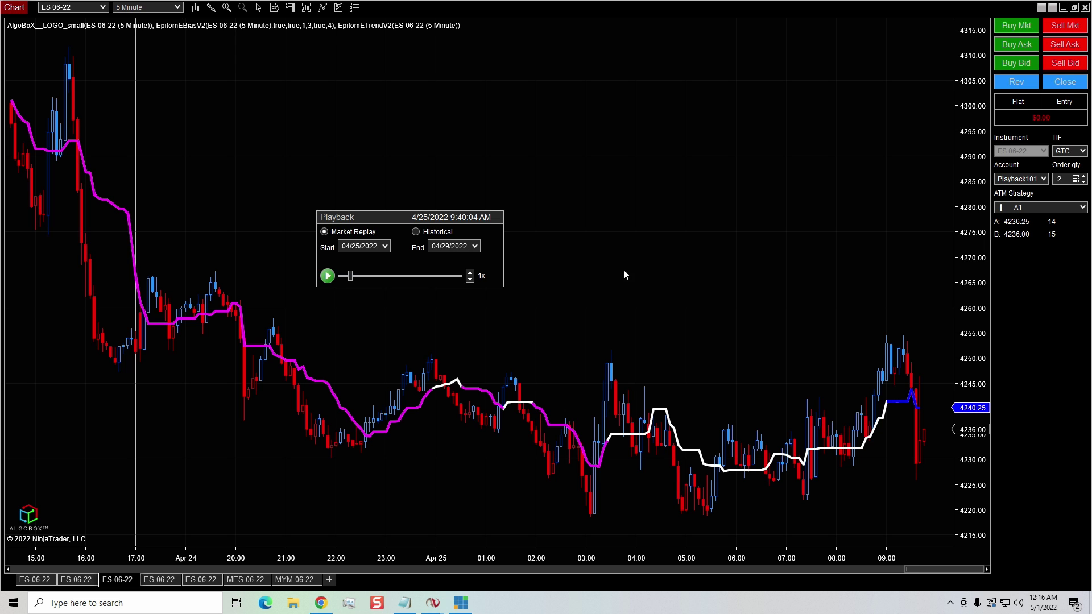
- Buy 2 ES contracts at market with the A1 ATM bracket, then replay at 4x to 9:40:20
click(1016, 26)
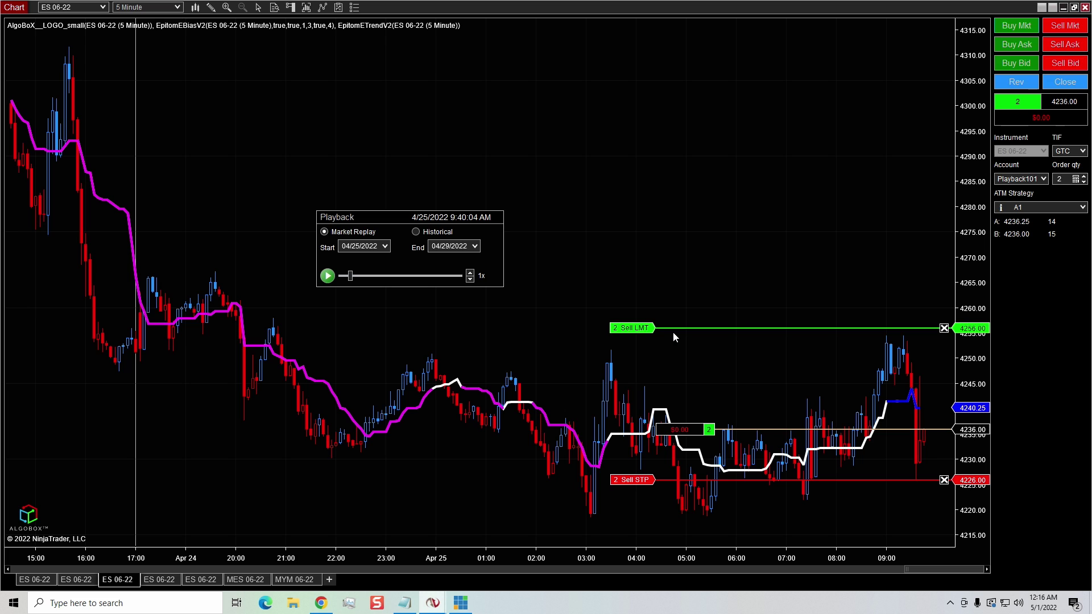
click(470, 273)
click(470, 272)
click(470, 273)
click(328, 276)
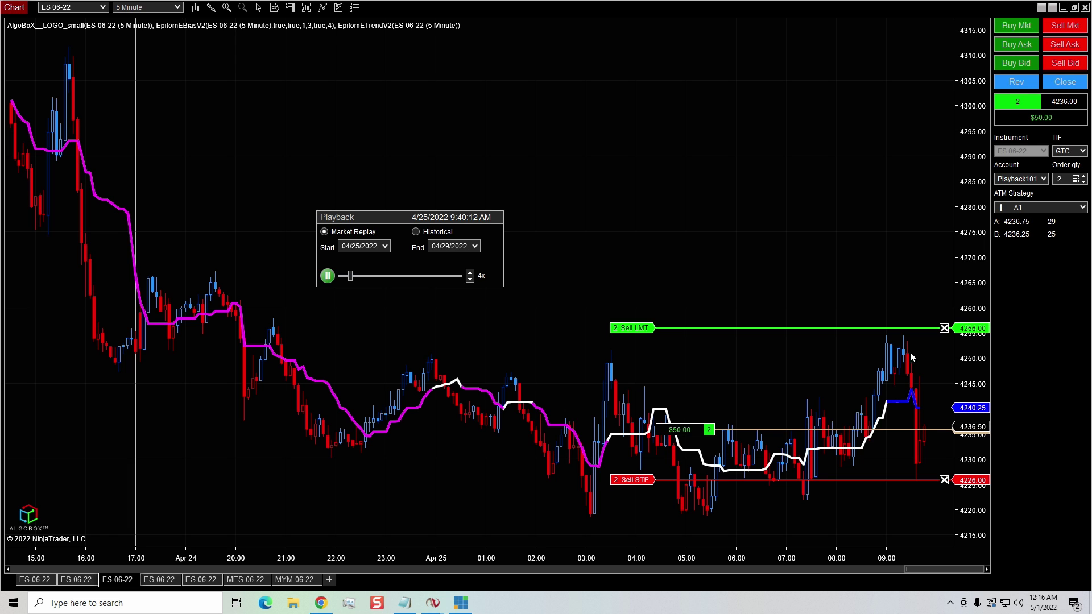
click(327, 276)
- Close the A1 long position and switch the ATM strategy to None
click(1066, 82)
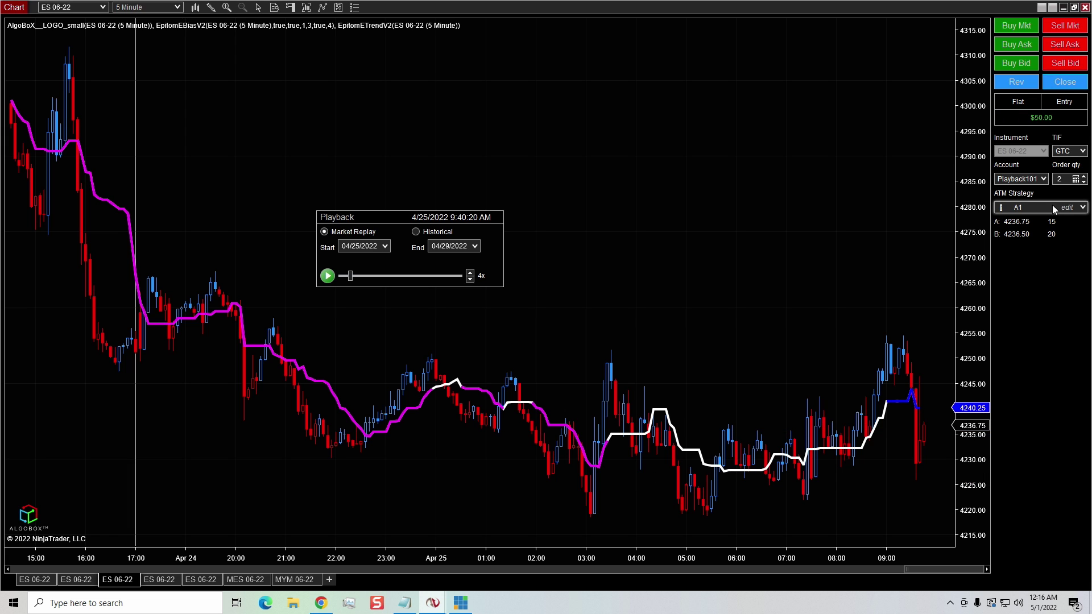
click(1083, 208)
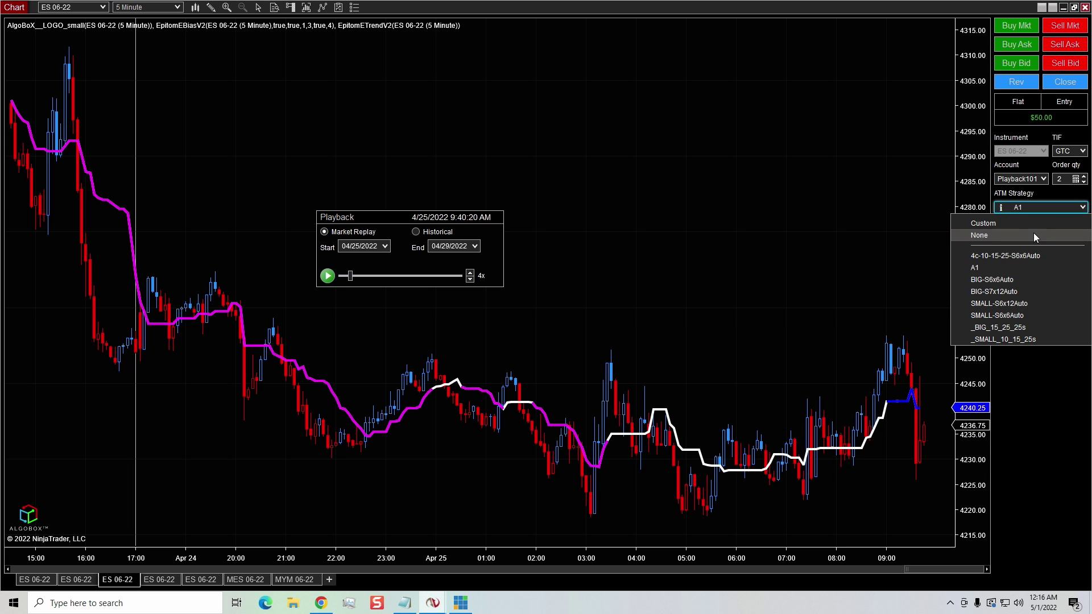
click(1010, 237)
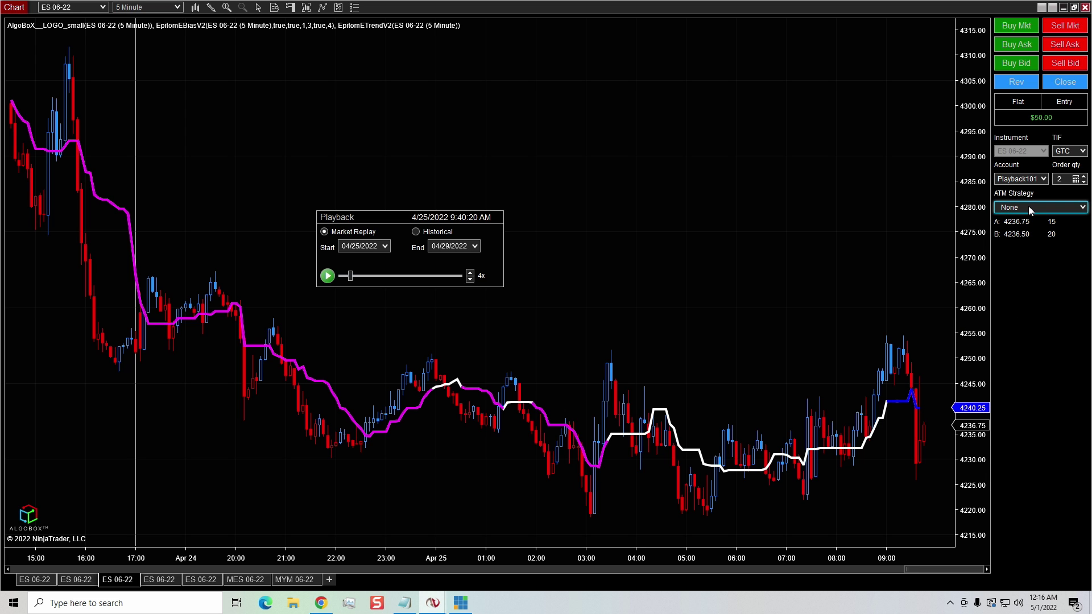
- Resume the replay, buy 2 contracts at market at 4234.75, then pause at 9:41:28
click(327, 277)
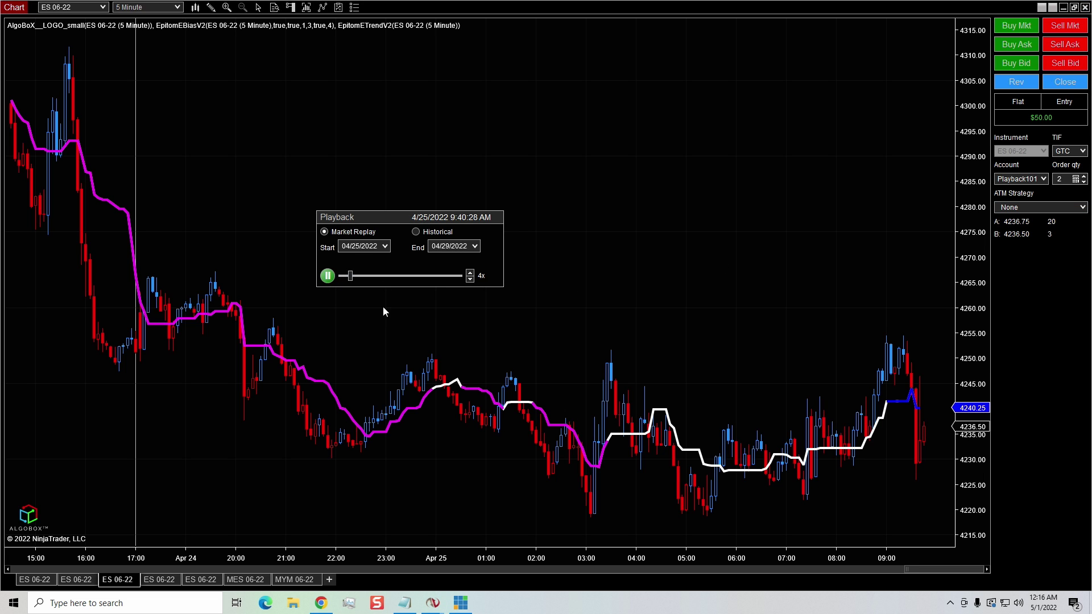
click(1016, 25)
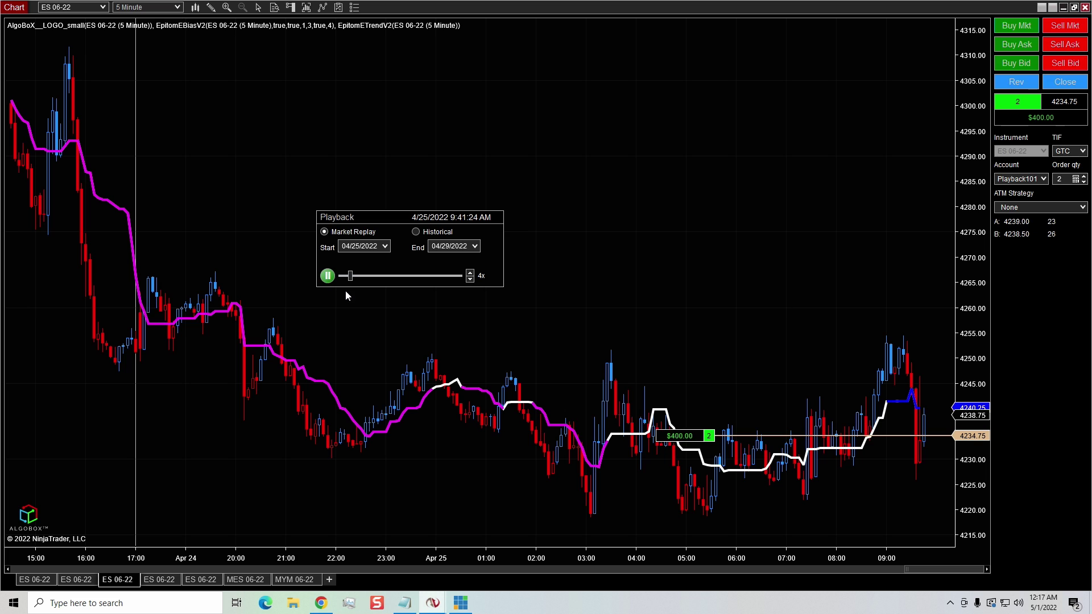
click(328, 276)
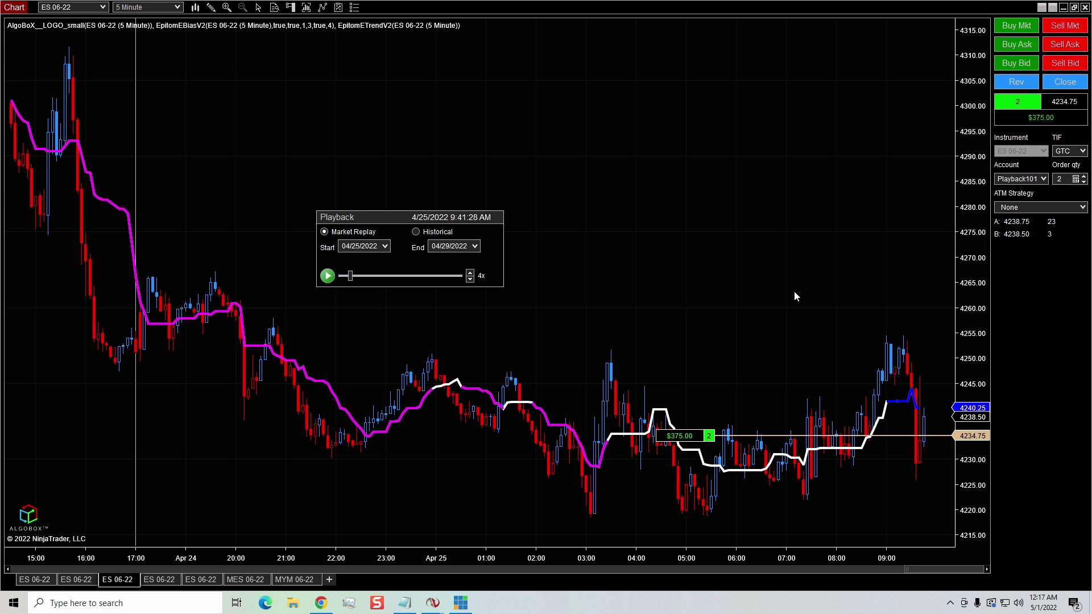
- Place a 2-lot sell limit target on the chart and move it to 4240.75
right_click(830, 272)
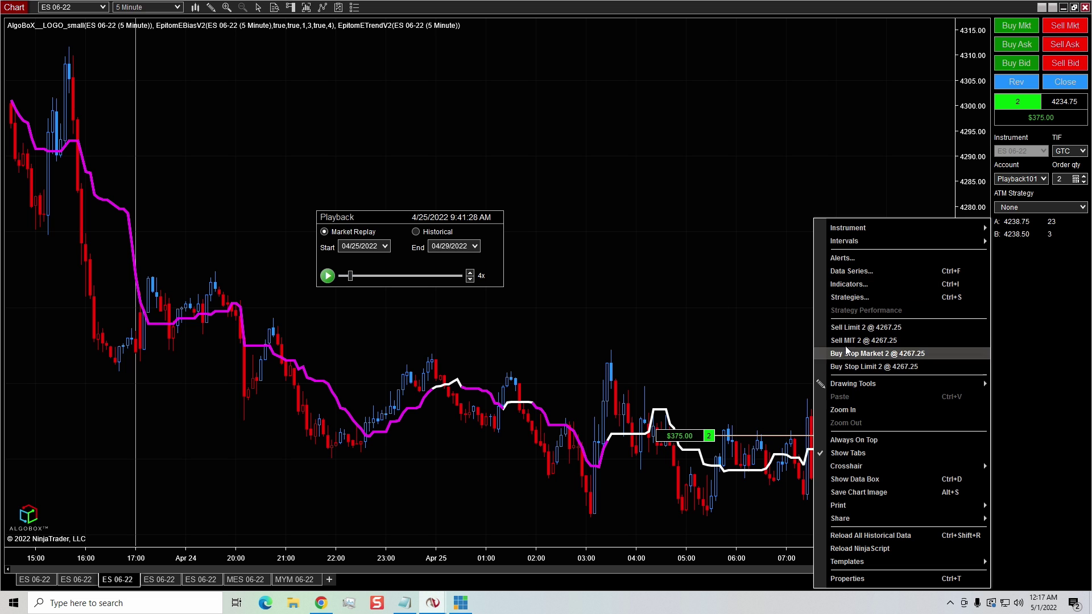
click(845, 328)
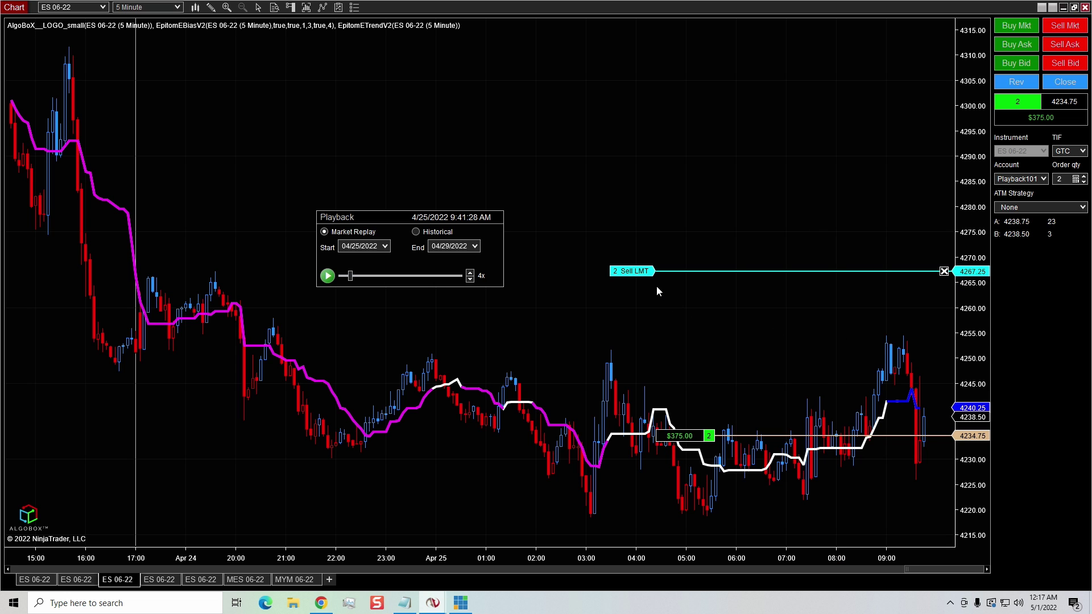
drag(634, 271, 689, 411)
- Add a 2-lot sell stop at 4229.50, then replay until the target fills for $550.00
right_click(789, 521)
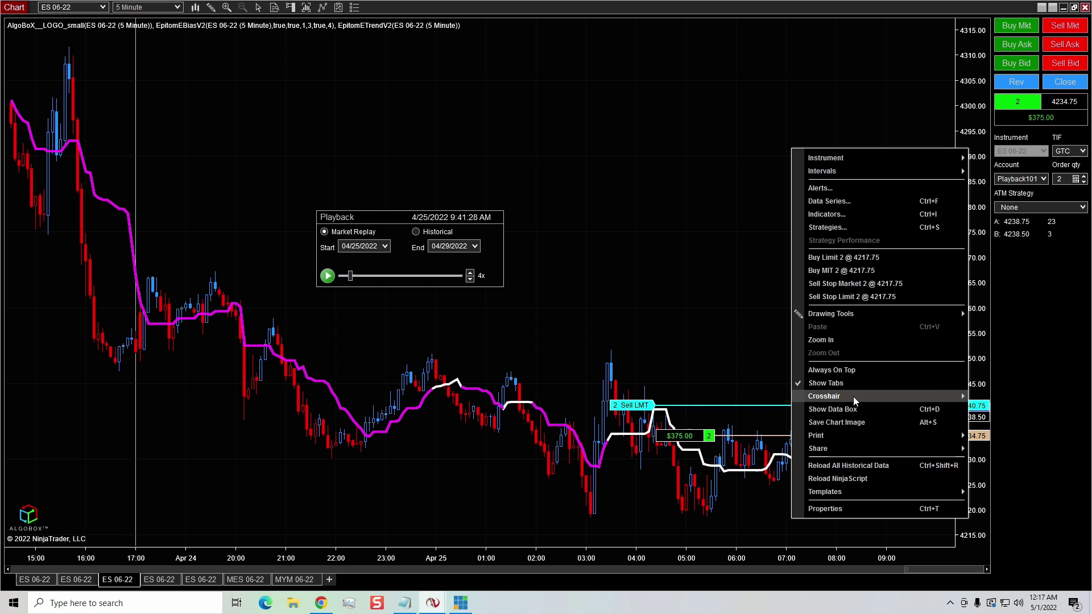
click(824, 284)
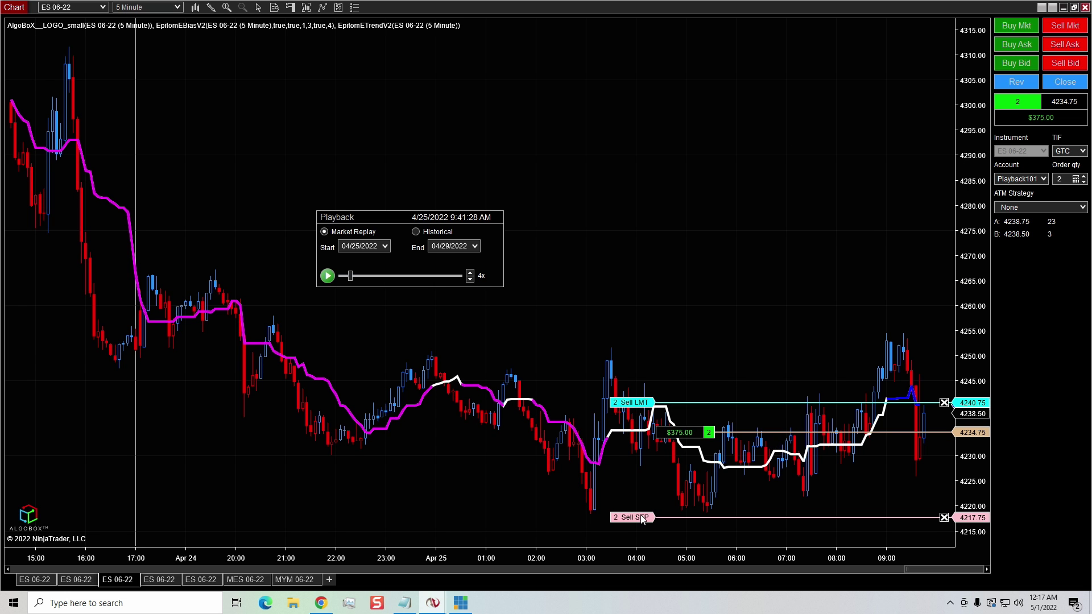
drag(644, 518, 669, 459)
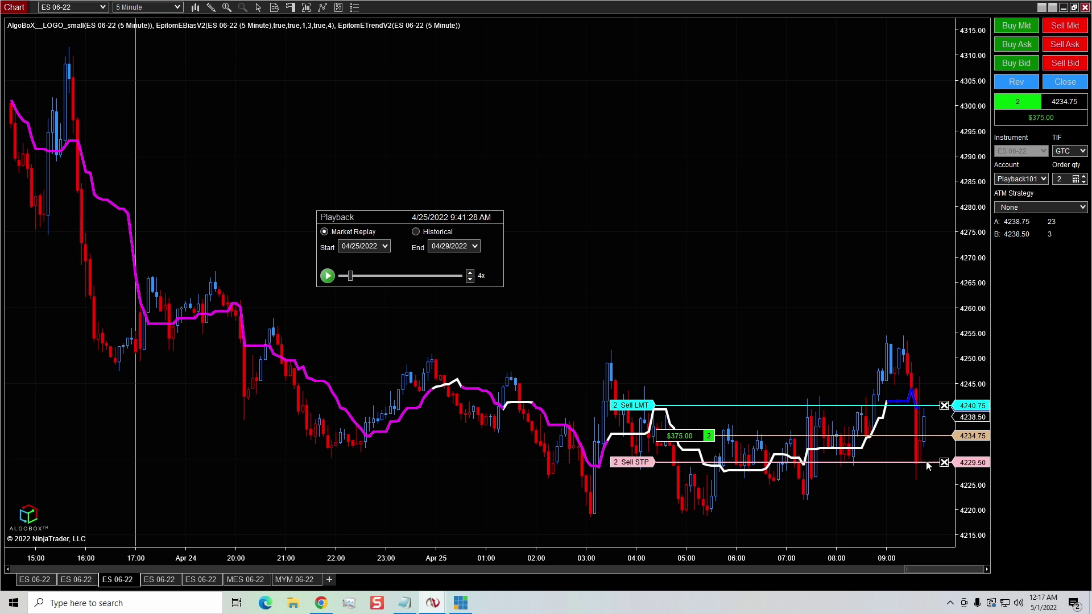
click(327, 277)
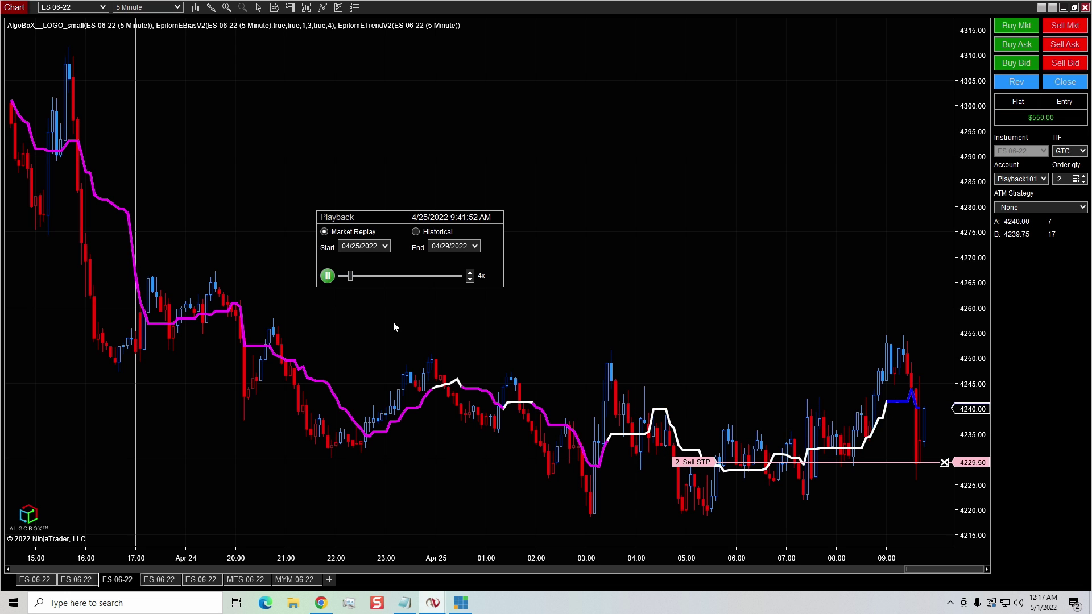
click(328, 276)
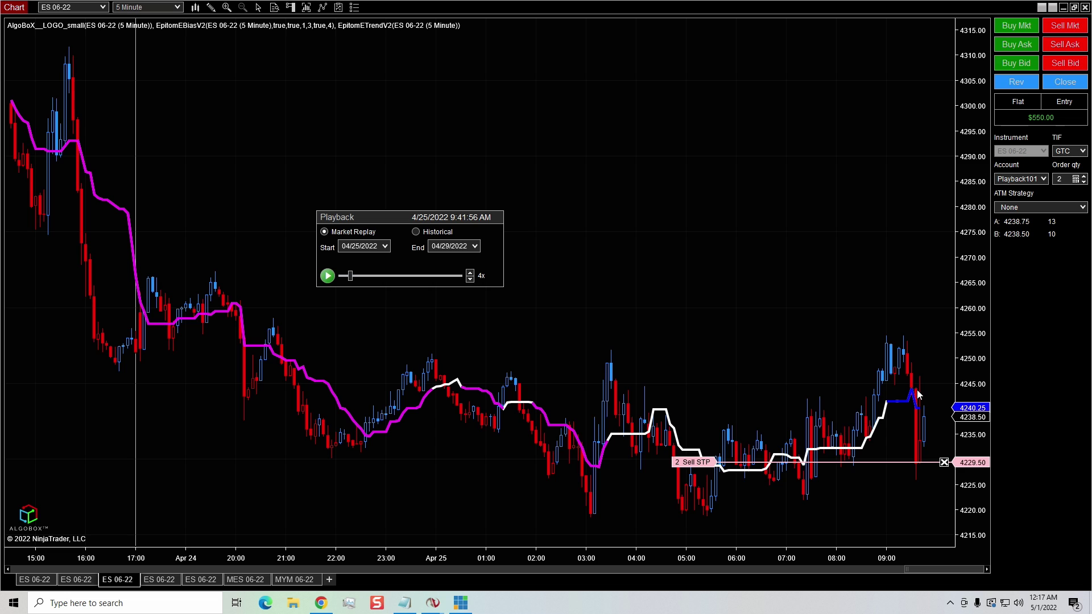
- Resume the replay and move the leftover sell stop up to 4235.00, filling into a 2-lot short
click(331, 281)
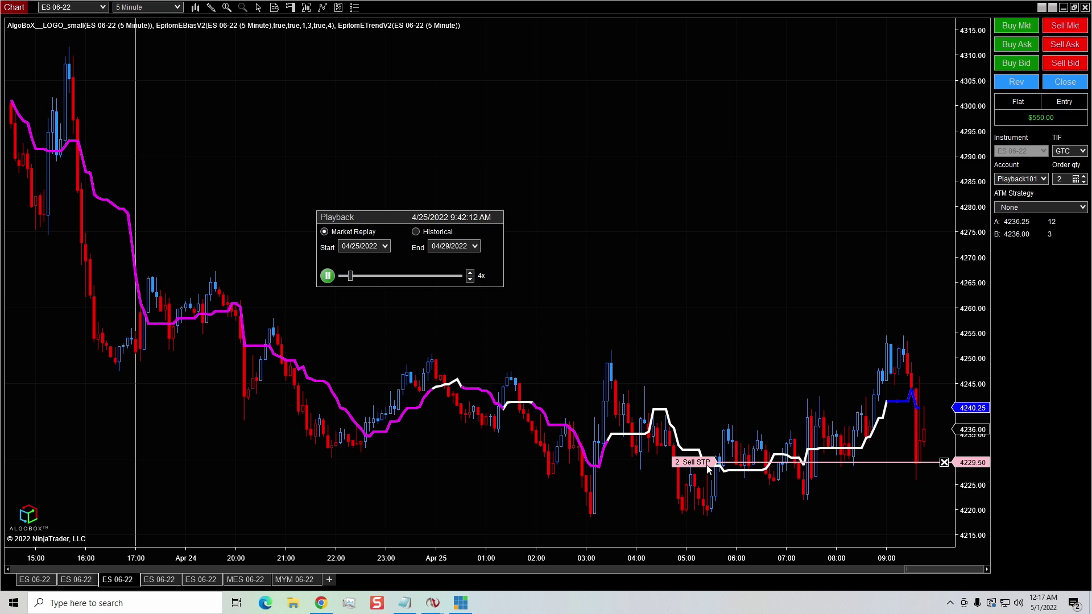
click(880, 467)
click(881, 435)
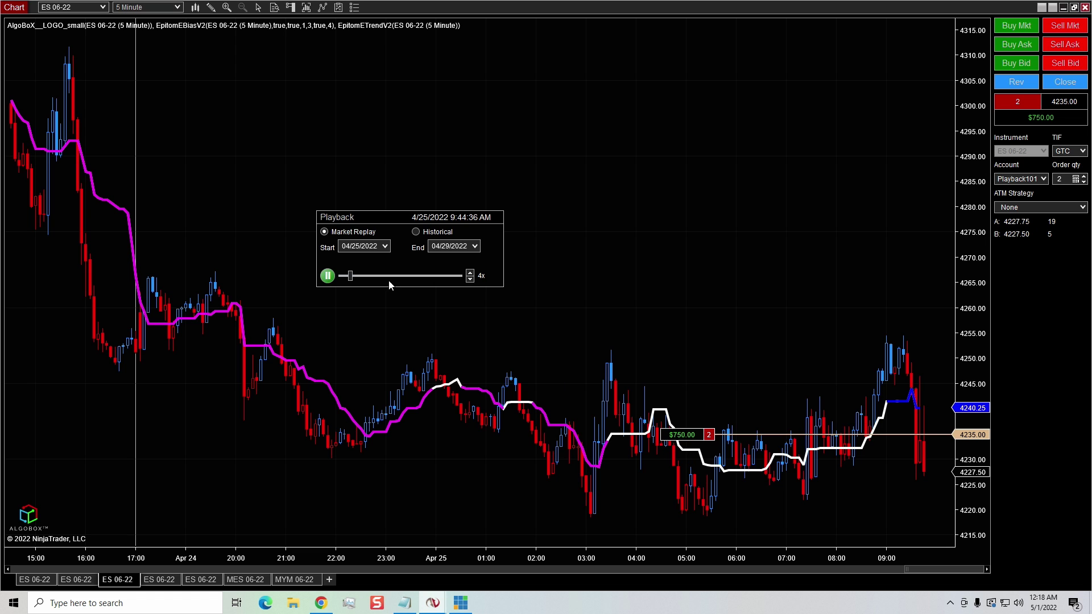
- Pause the replay at 9:44:36 and enable OCO linking for new orders
click(327, 276)
right_click(1017, 353)
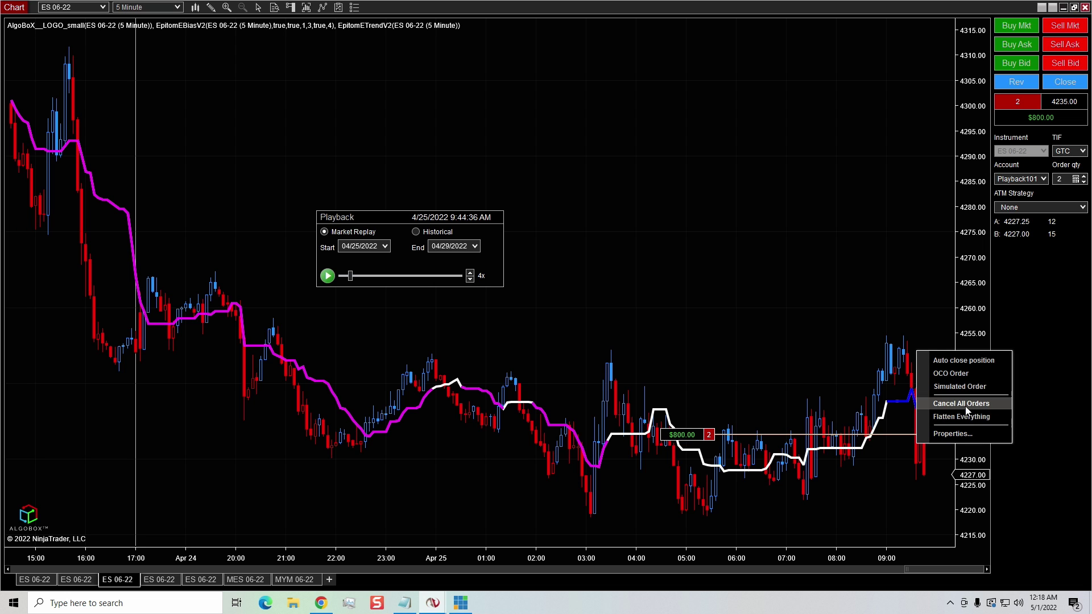
click(948, 376)
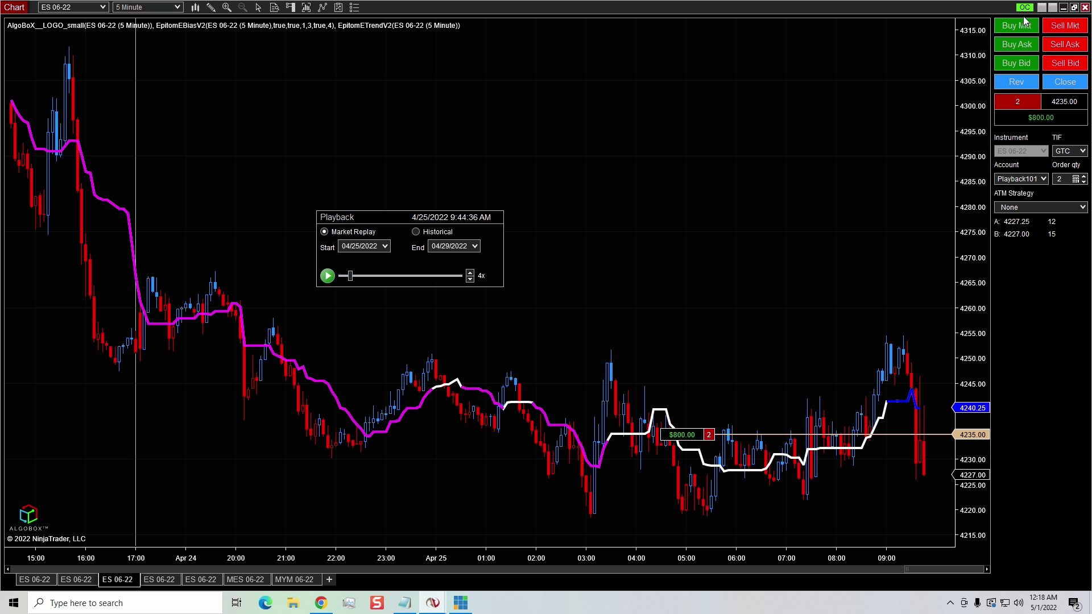
- Place a 2-lot buy stop at 4240.25 and a 2-lot buy limit at 4225.00
right_click(811, 354)
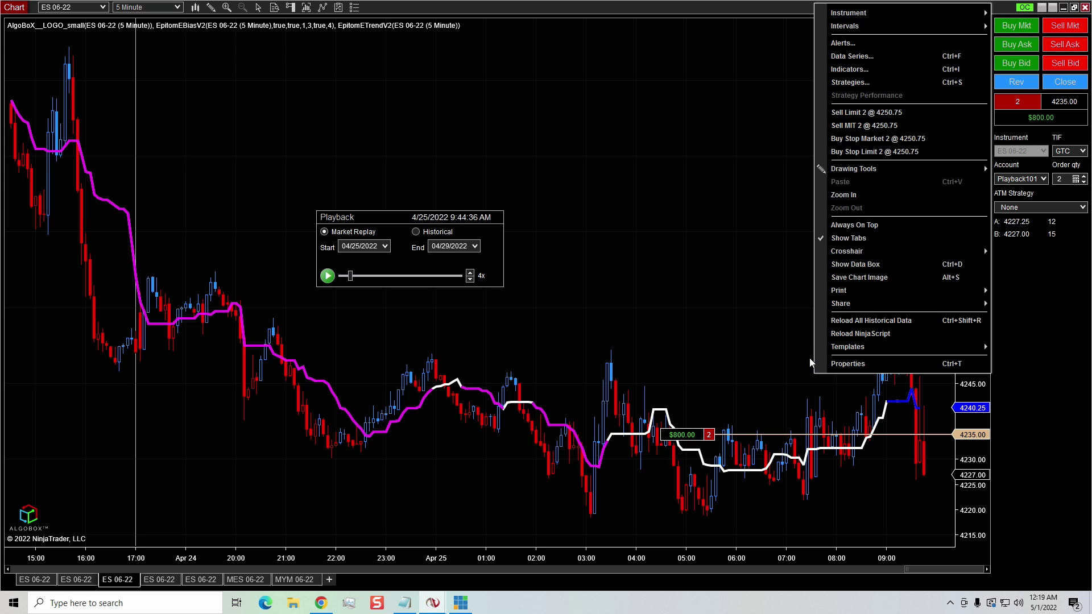
click(856, 139)
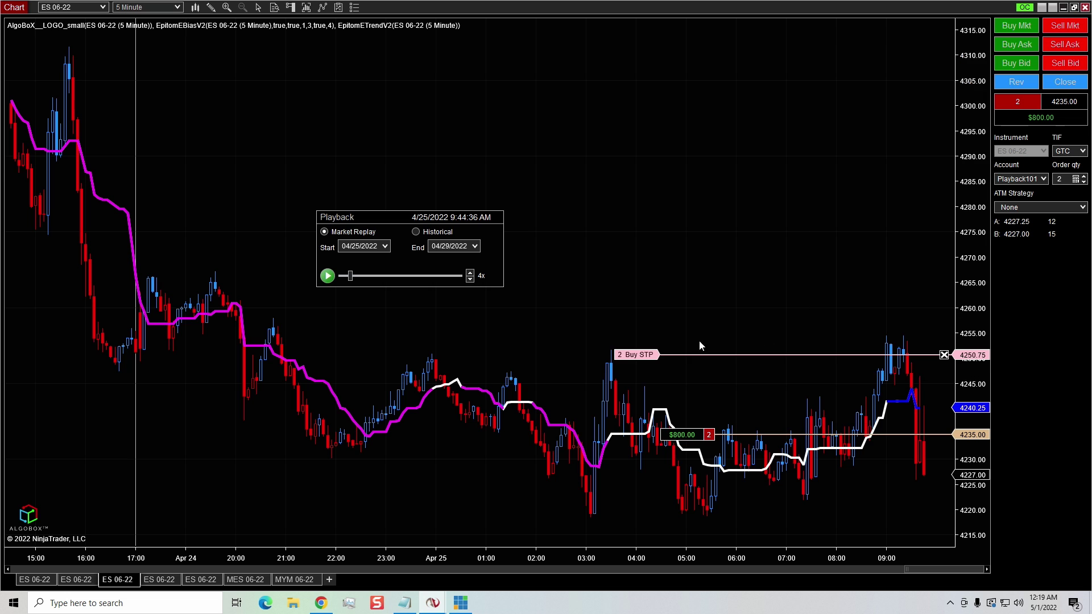
drag(649, 355, 654, 410)
right_click(853, 496)
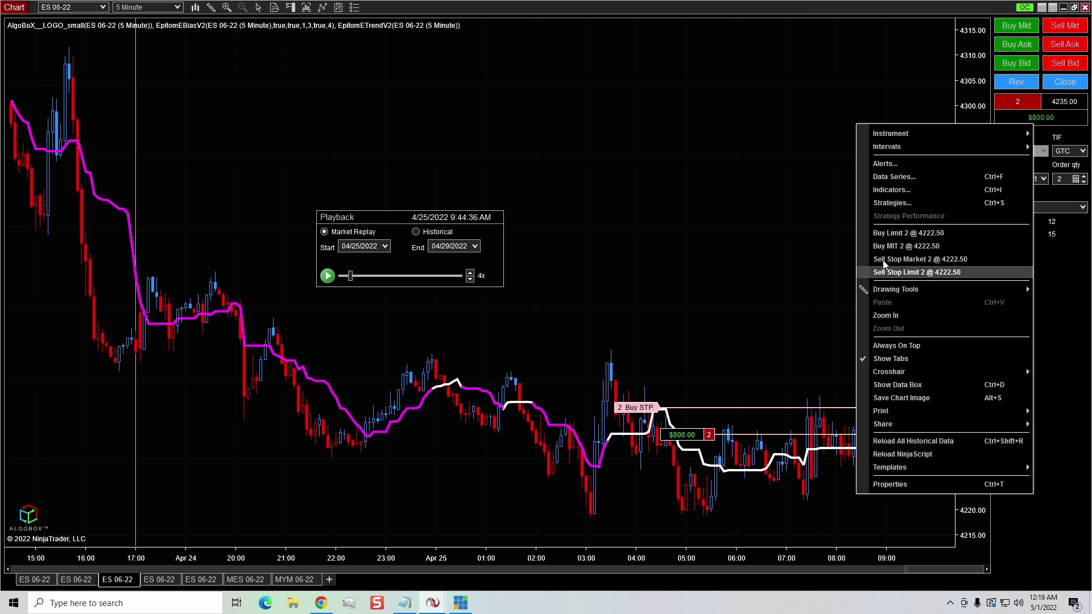
click(899, 237)
drag(646, 497, 645, 490)
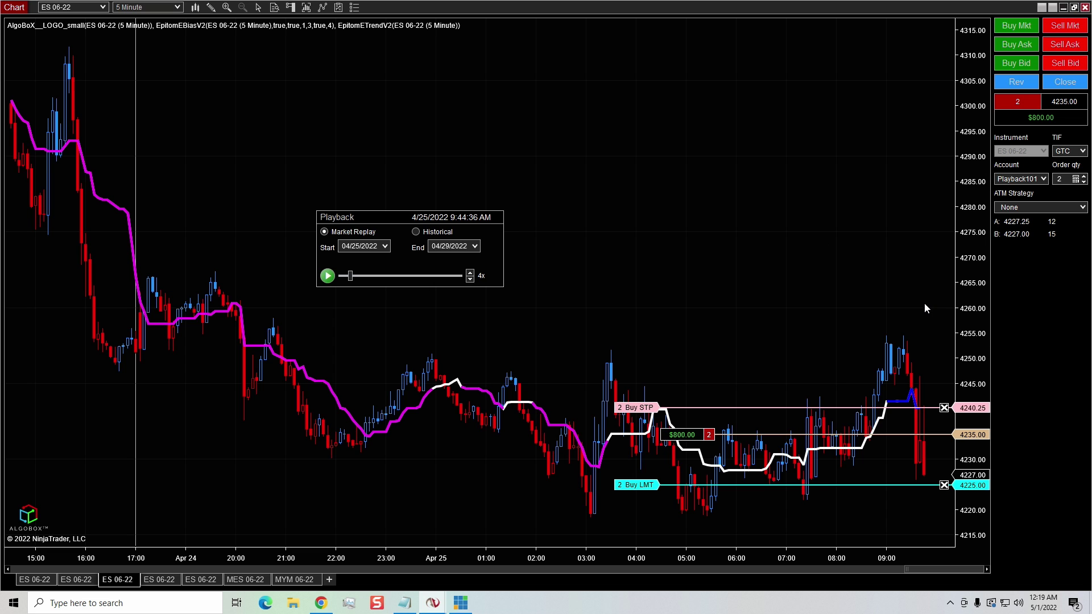
- Turn OCO off, then replay until the 4225.00 buy limit flattens the account at $1,550.00
right_click(1017, 382)
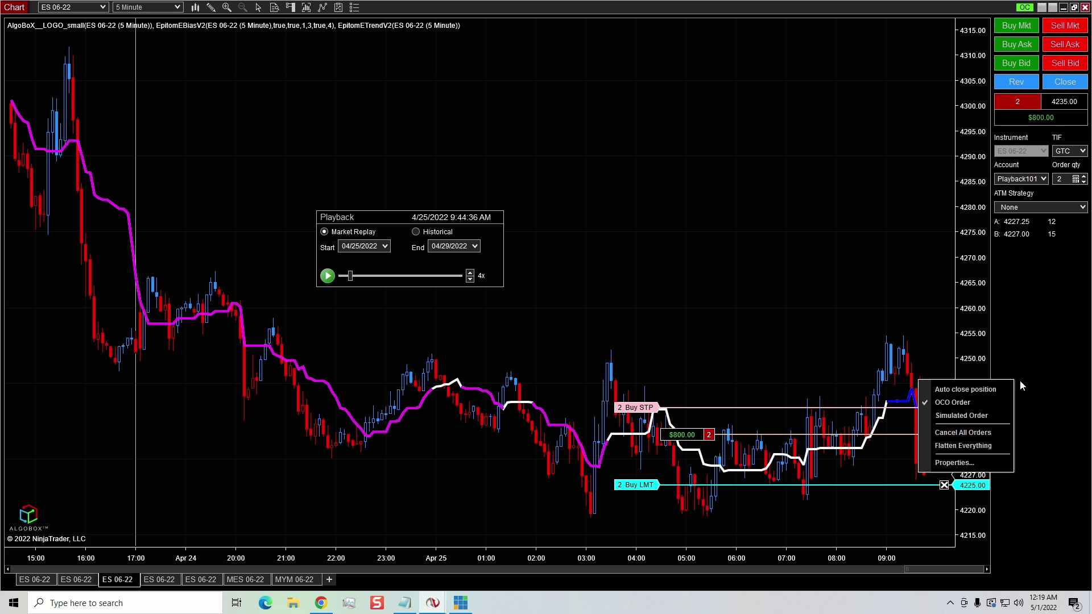
click(934, 404)
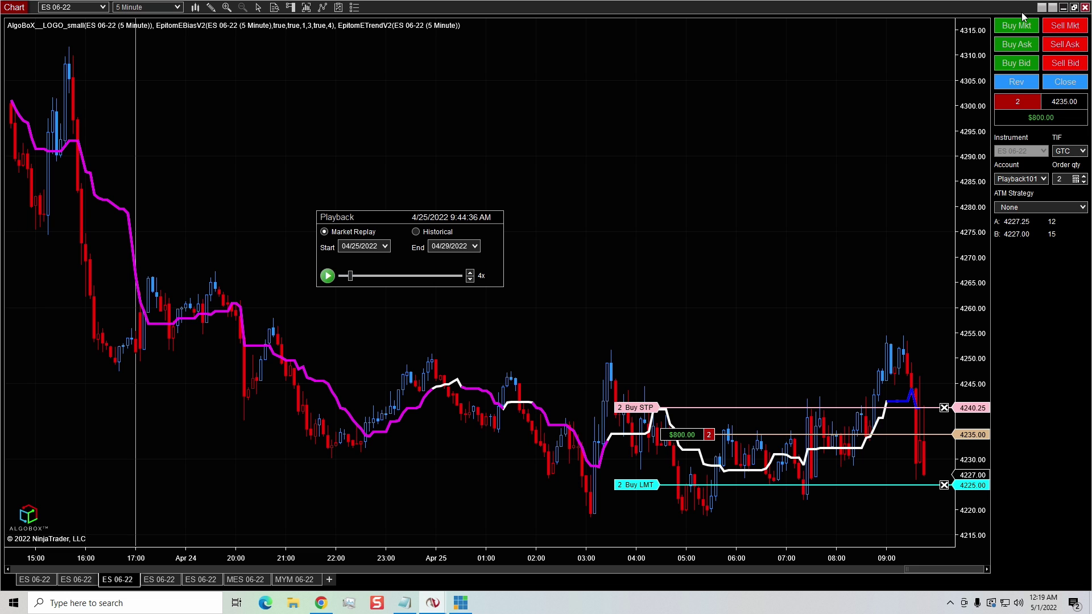
click(328, 276)
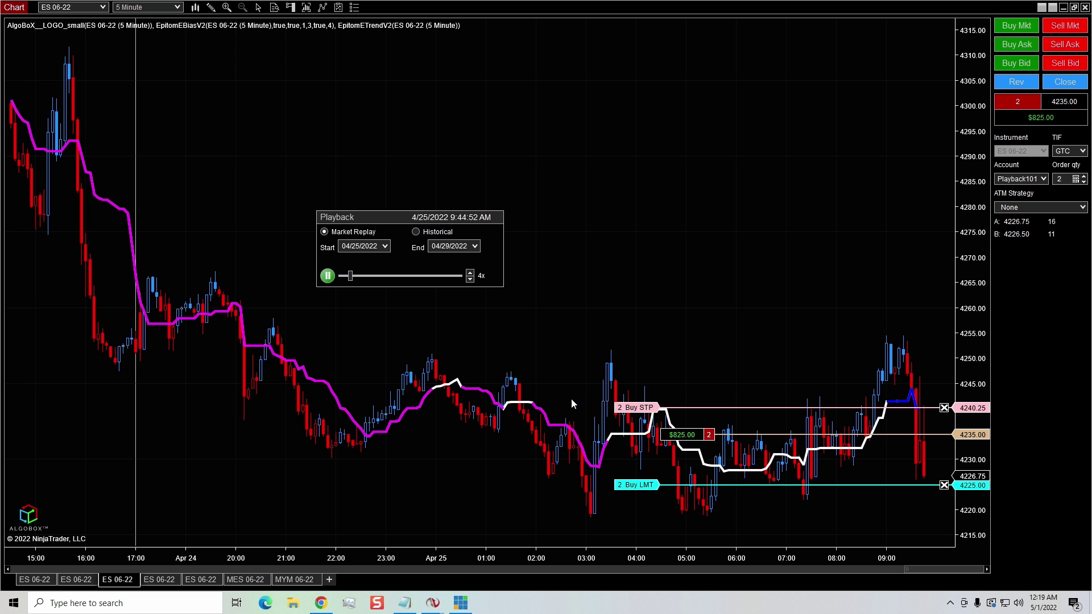
click(325, 280)
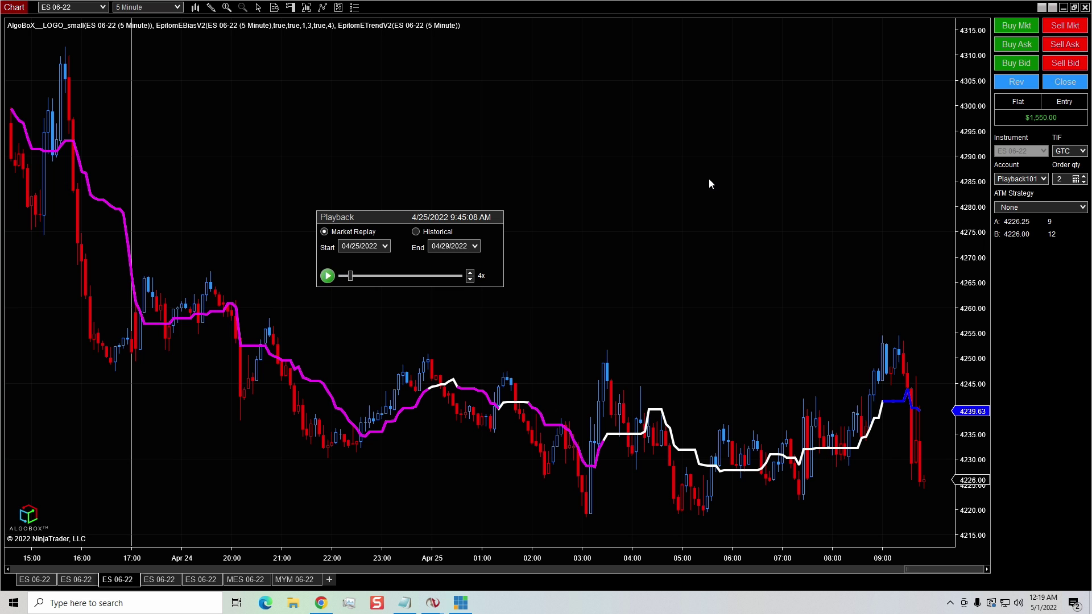
- Short 2 contracts at 4226.00, adding a 2-lot sell limit at 4229.50 and buy limit at 4222.50
click(1061, 27)
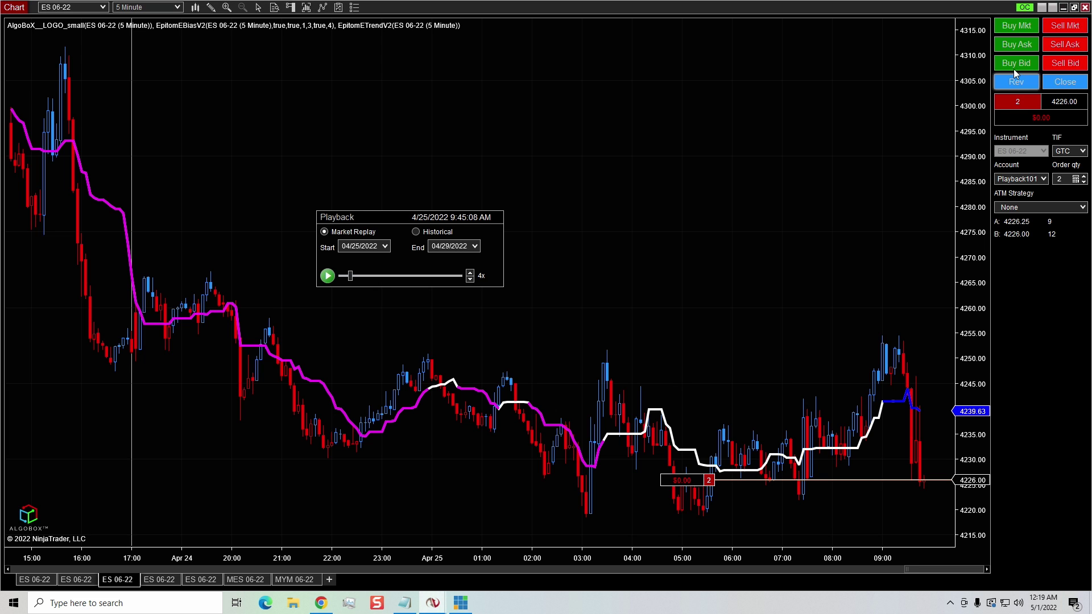
right_click(733, 341)
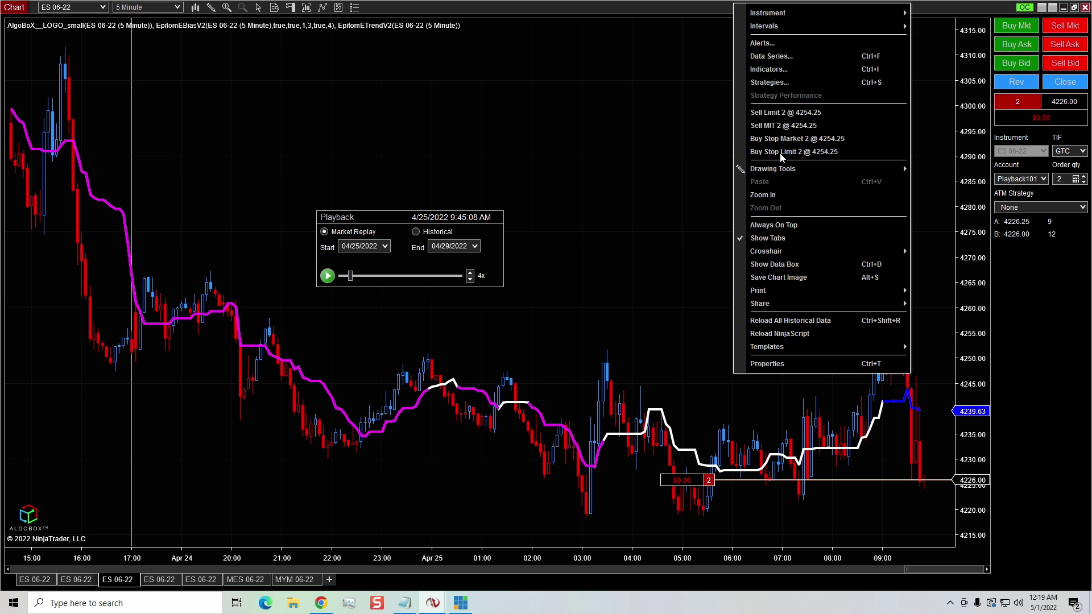
click(782, 112)
drag(658, 338, 669, 458)
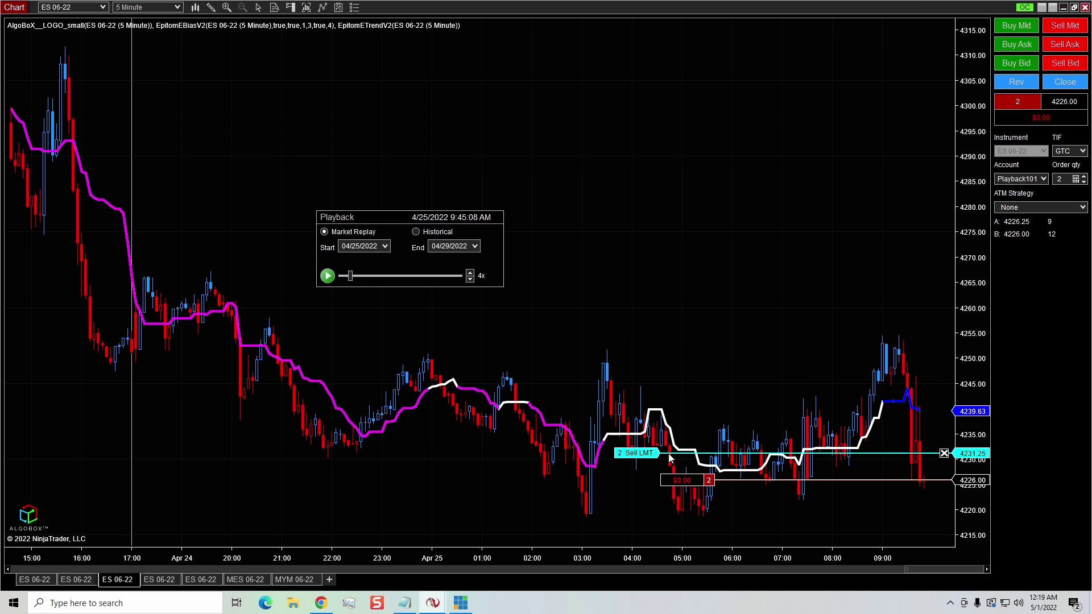
right_click(738, 528)
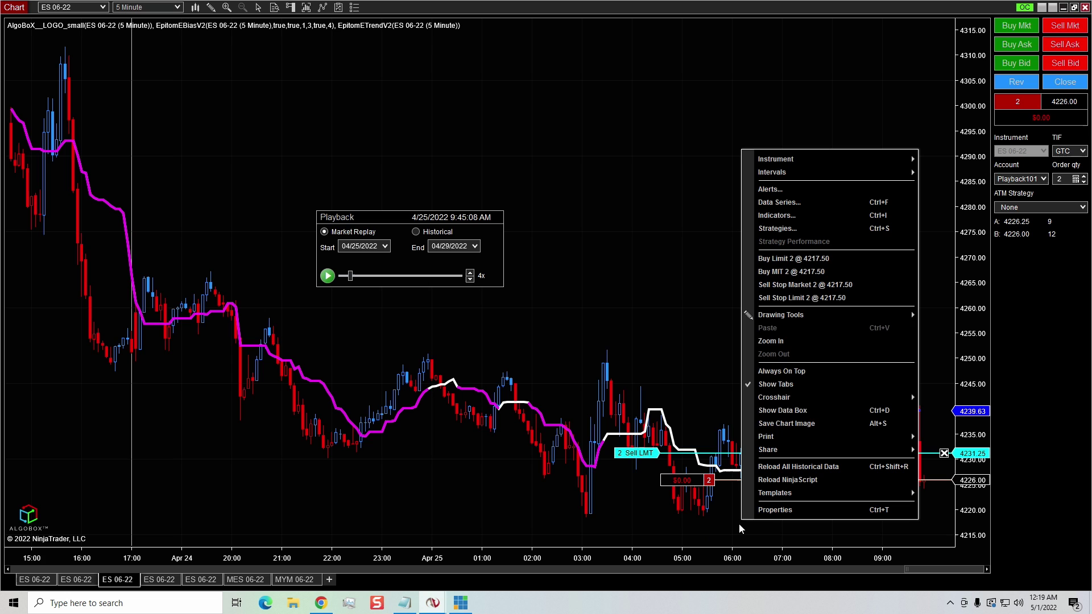
click(769, 260)
drag(653, 522, 652, 493)
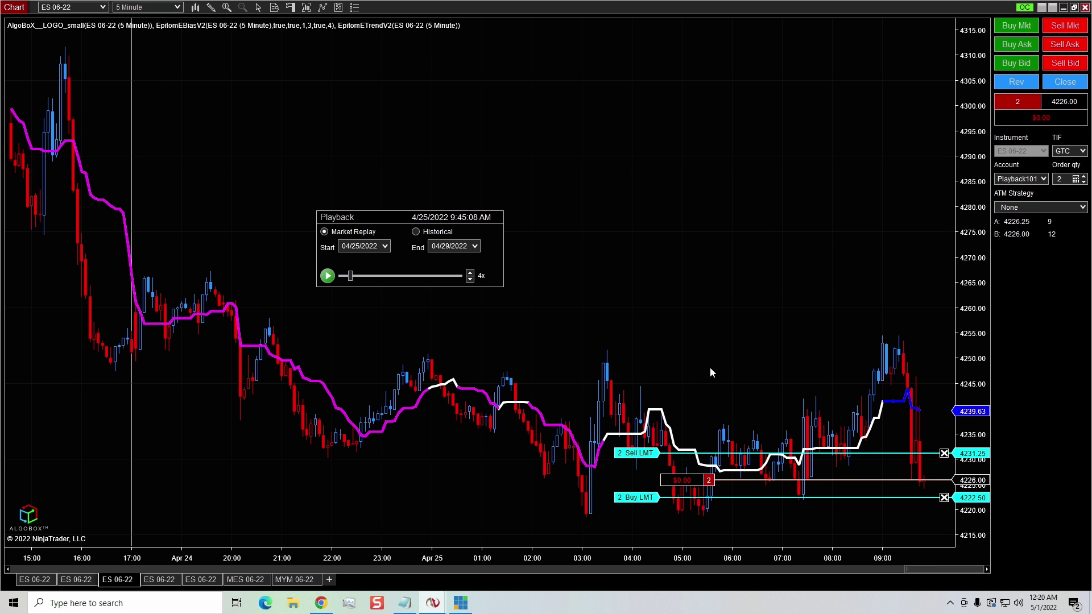
drag(638, 454, 647, 466)
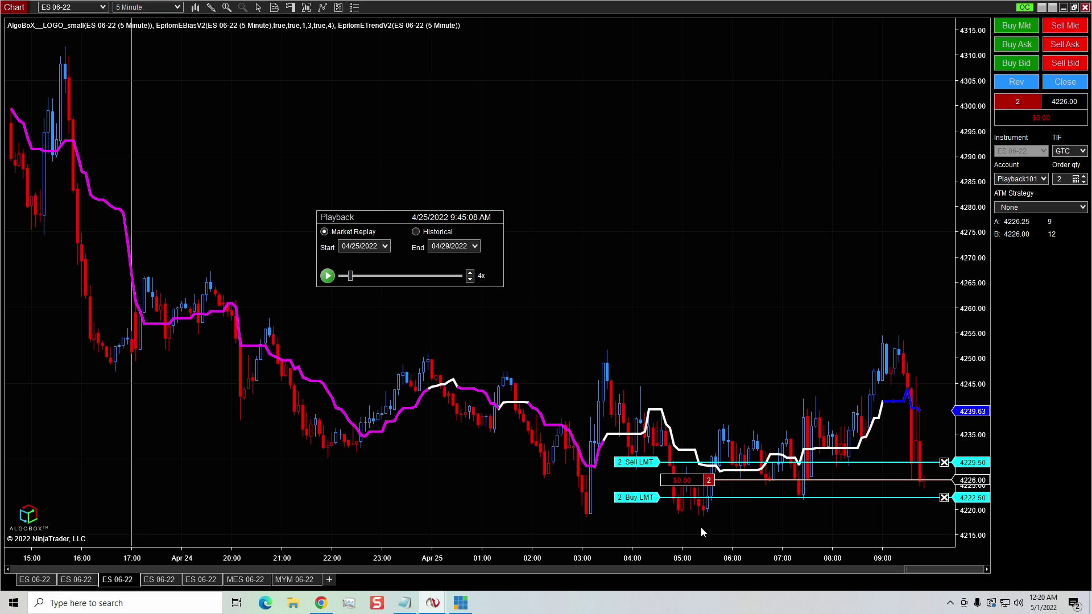
- Replay with the buy limit raised toward 4223.75 to exit at $1,775.00, then attempt a 2-lot market sell
click(329, 277)
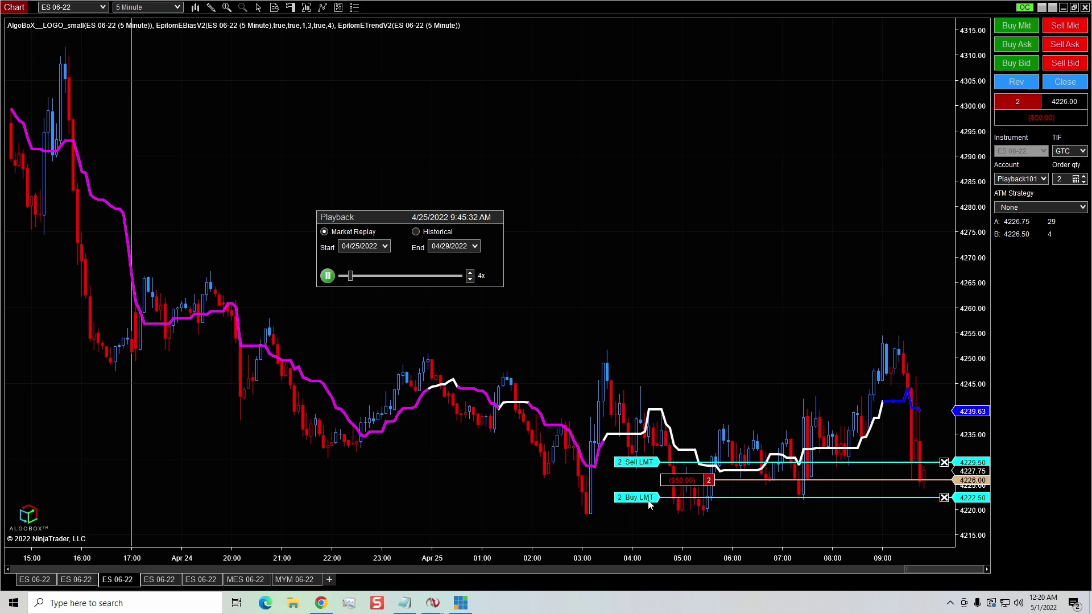
drag(651, 499, 650, 472)
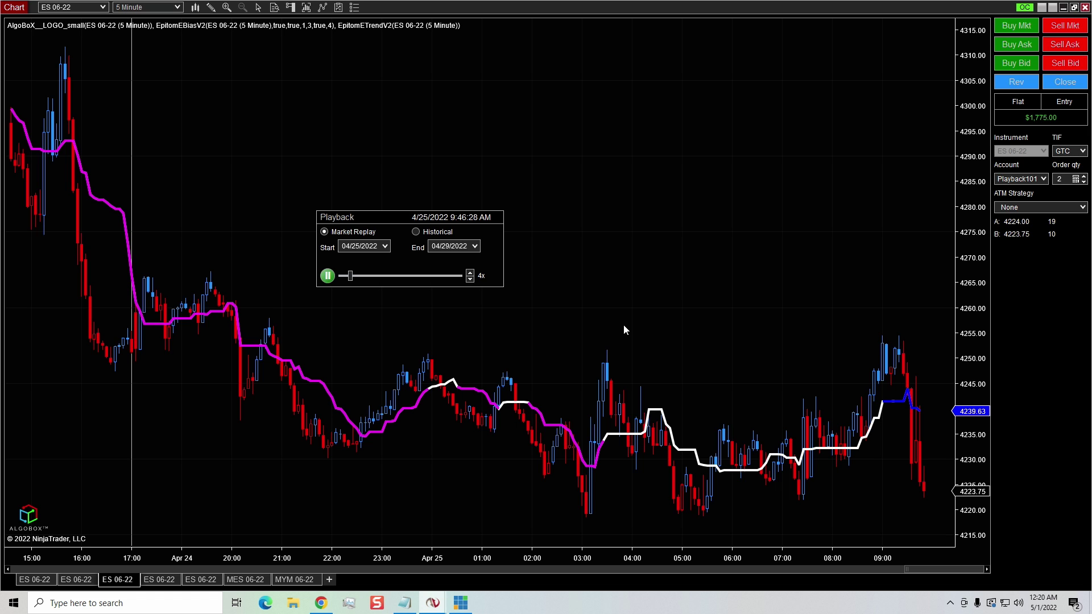
click(1060, 27)
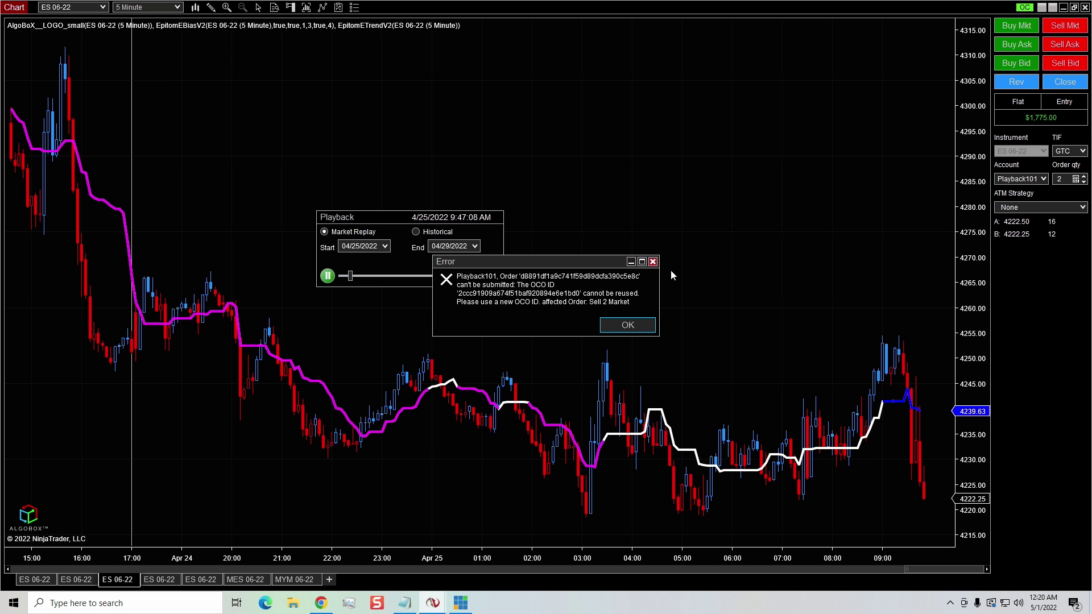
- Dismiss the OCO error, reset the ATM strategy from A1 to None, and sell 2 contracts at 4225.00
click(628, 326)
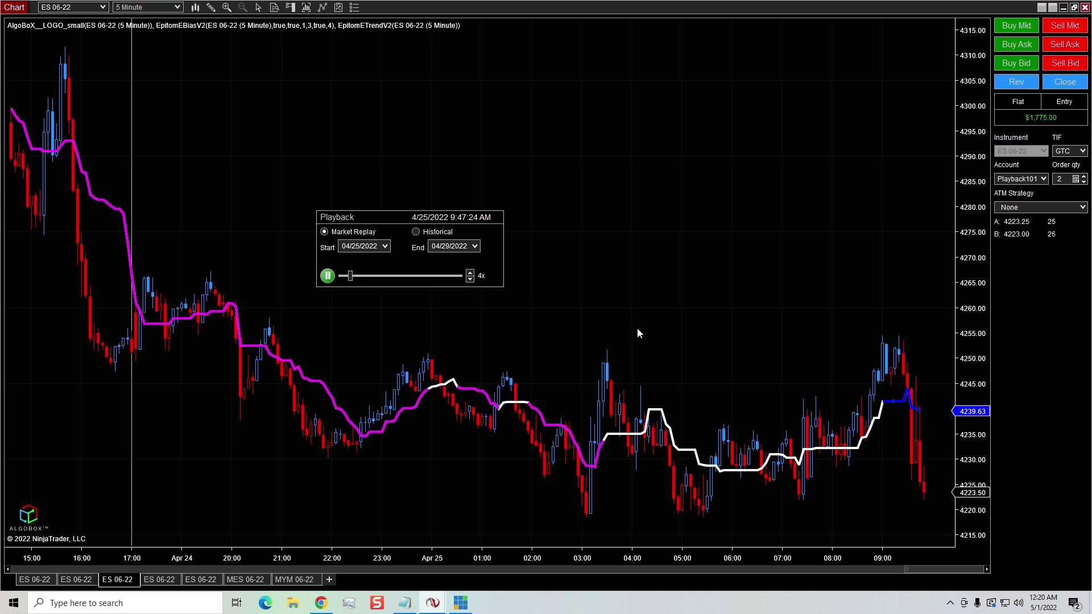
click(1079, 207)
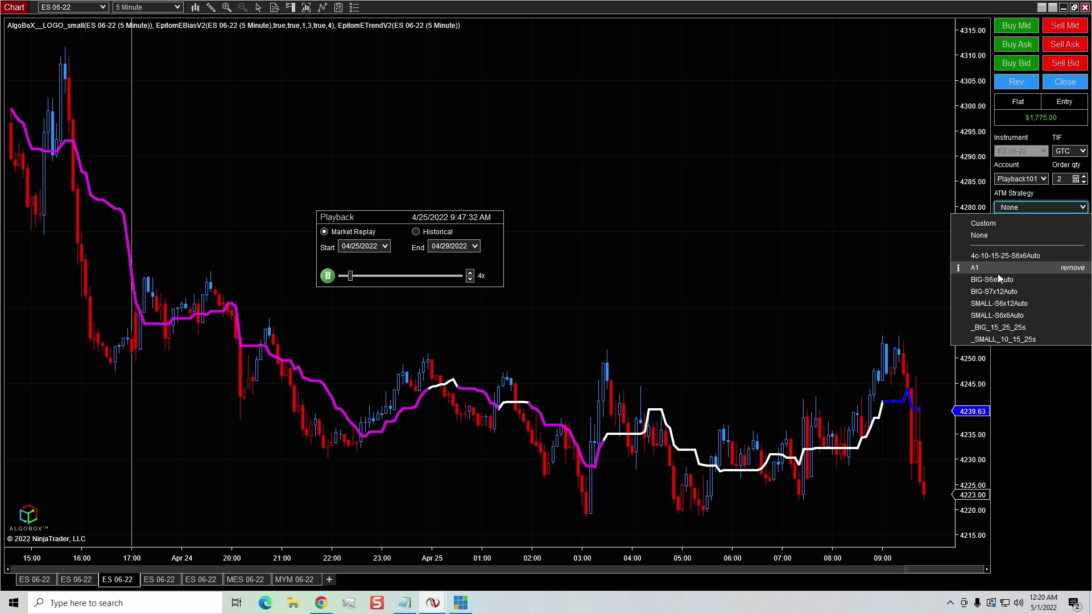
click(996, 268)
click(1083, 209)
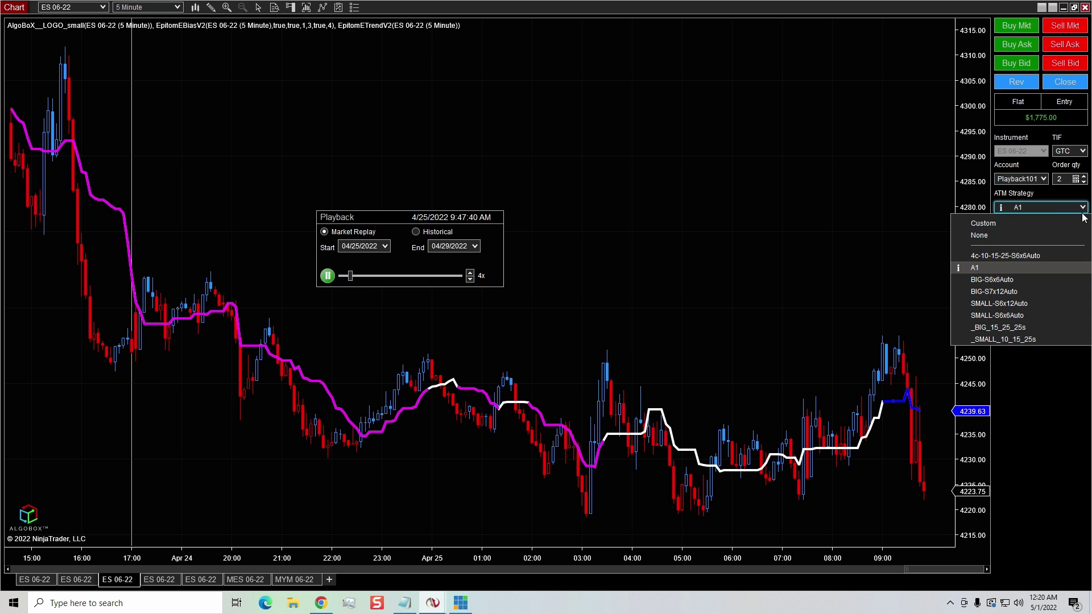
click(979, 236)
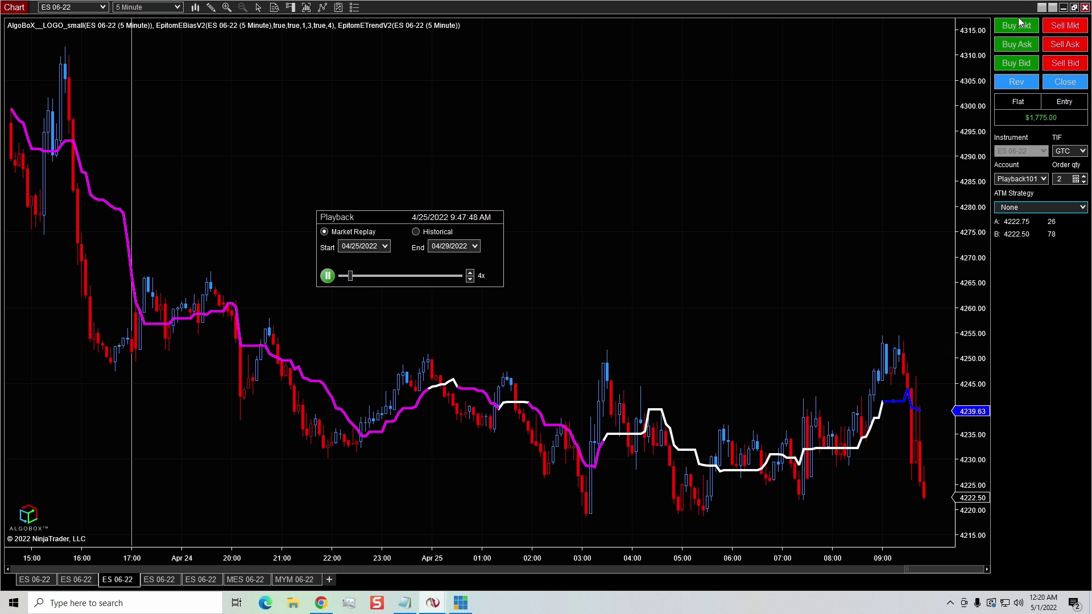
click(1068, 27)
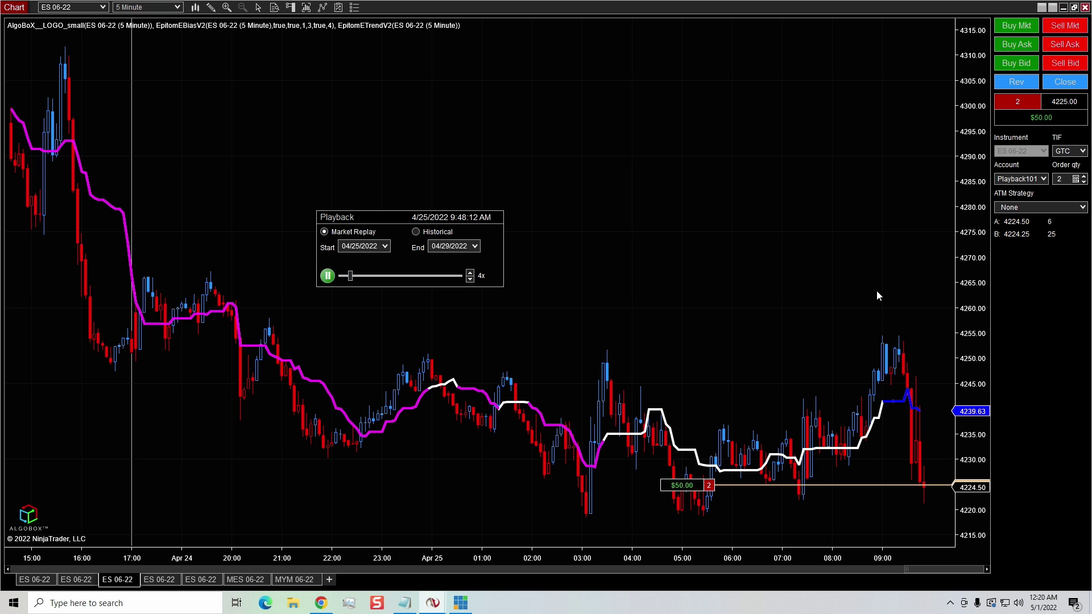
- Turn OCO linking back on and place a 2-lot sell limit at 4231.75
right_click(1034, 329)
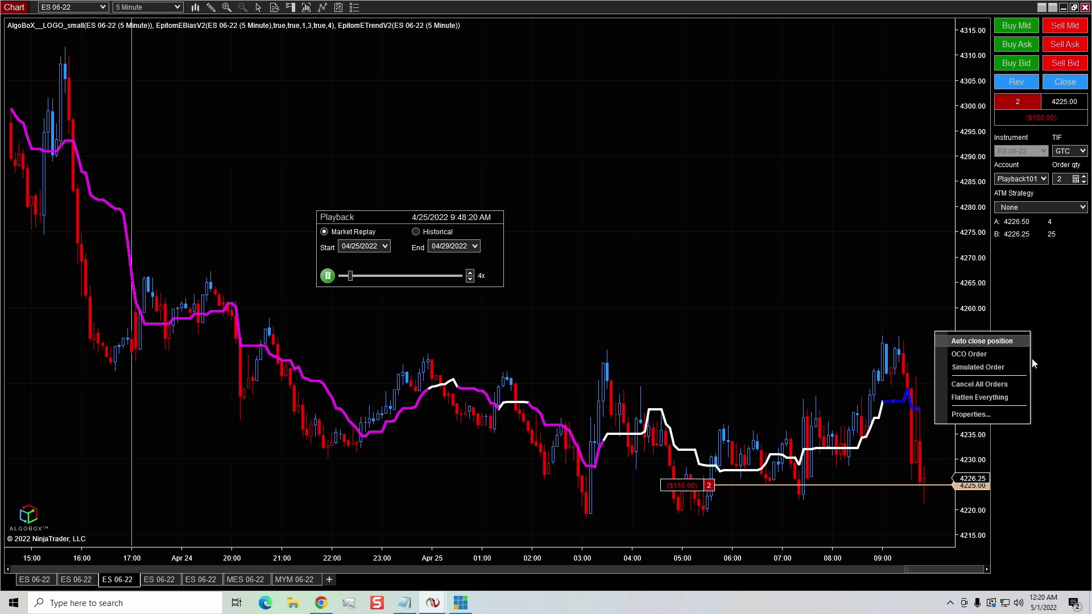
click(980, 360)
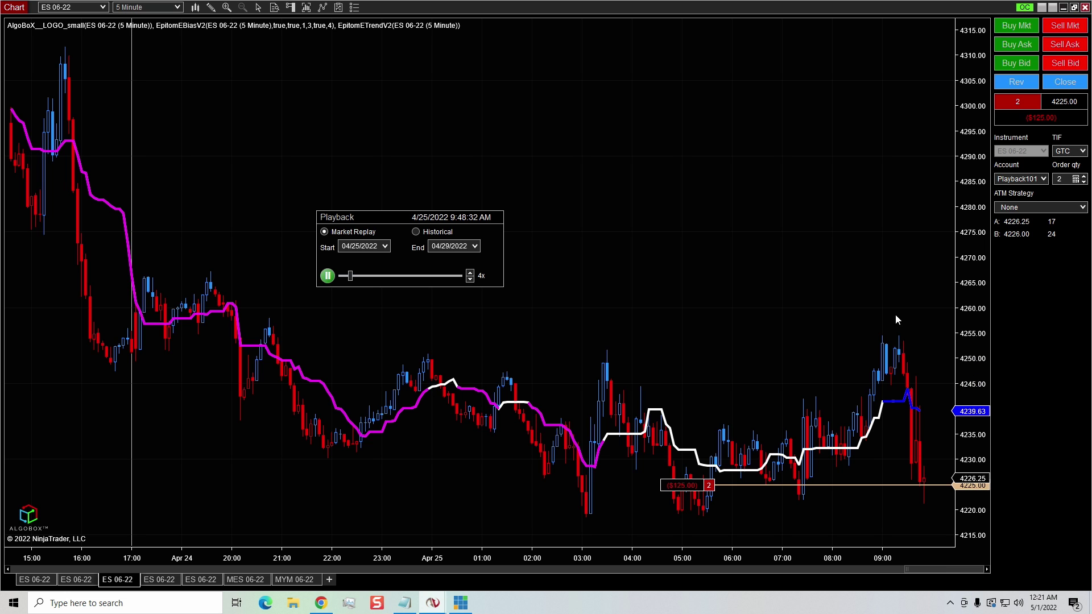
right_click(818, 391)
click(864, 132)
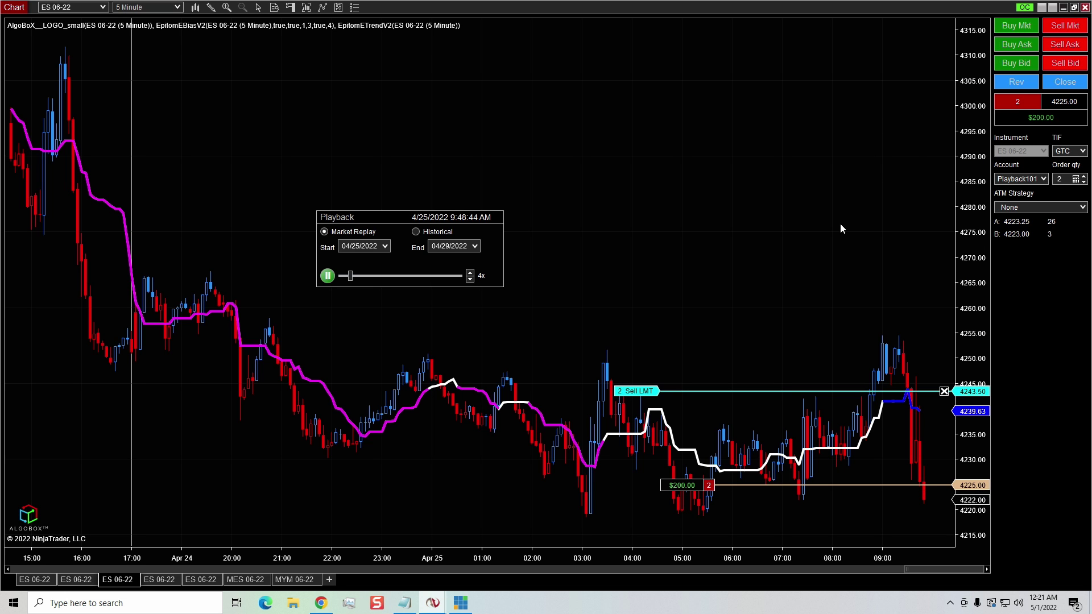
drag(663, 397, 662, 452)
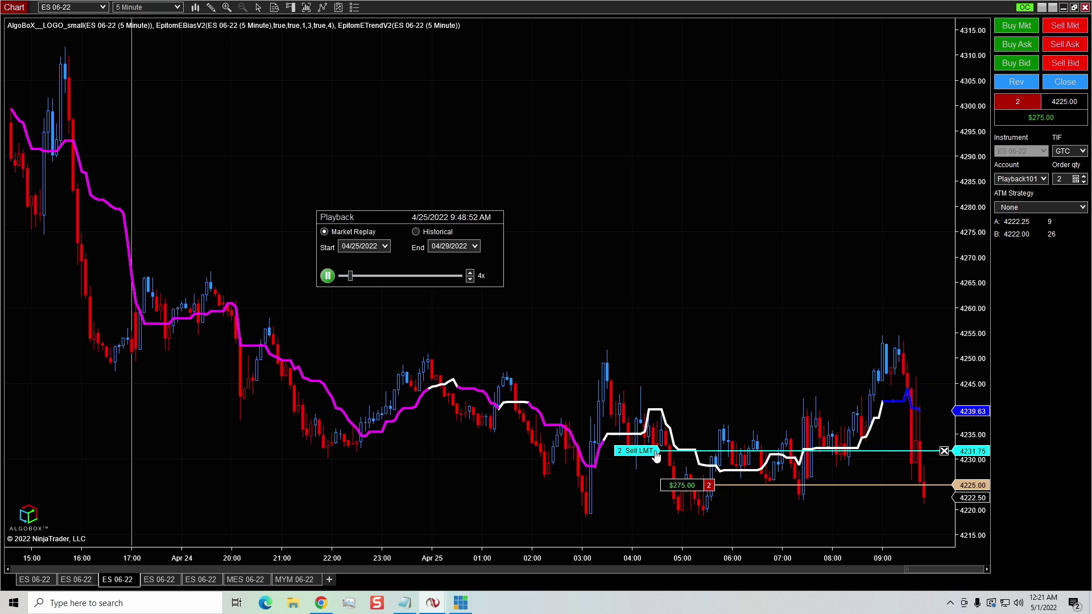
- Cancel the 2-lot sell limit at 4231.75, leaving only the 2-contract short at 4225.00
right_click(813, 520)
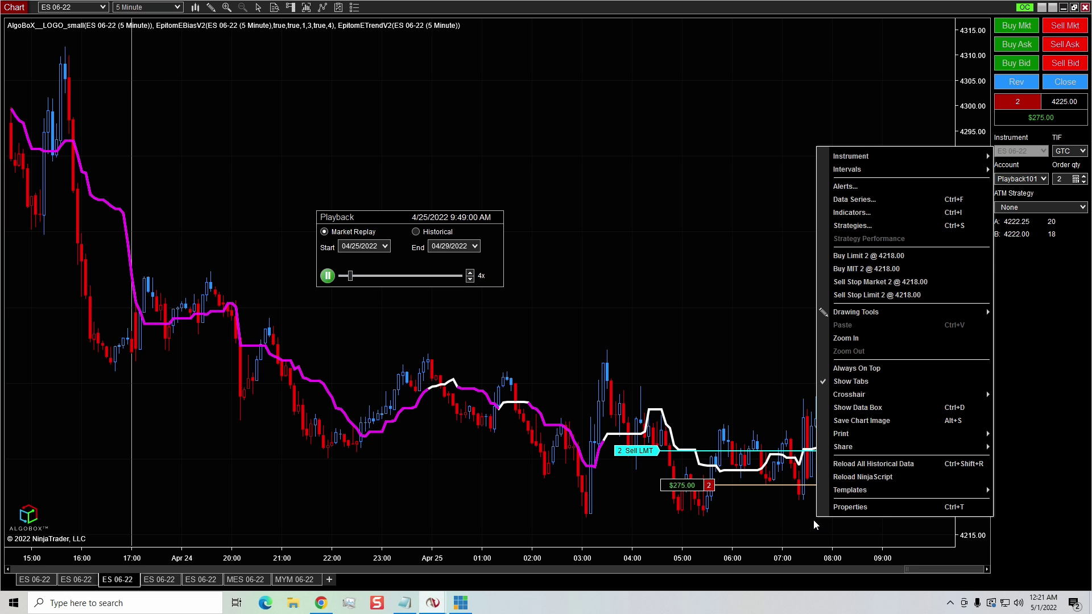
click(725, 531)
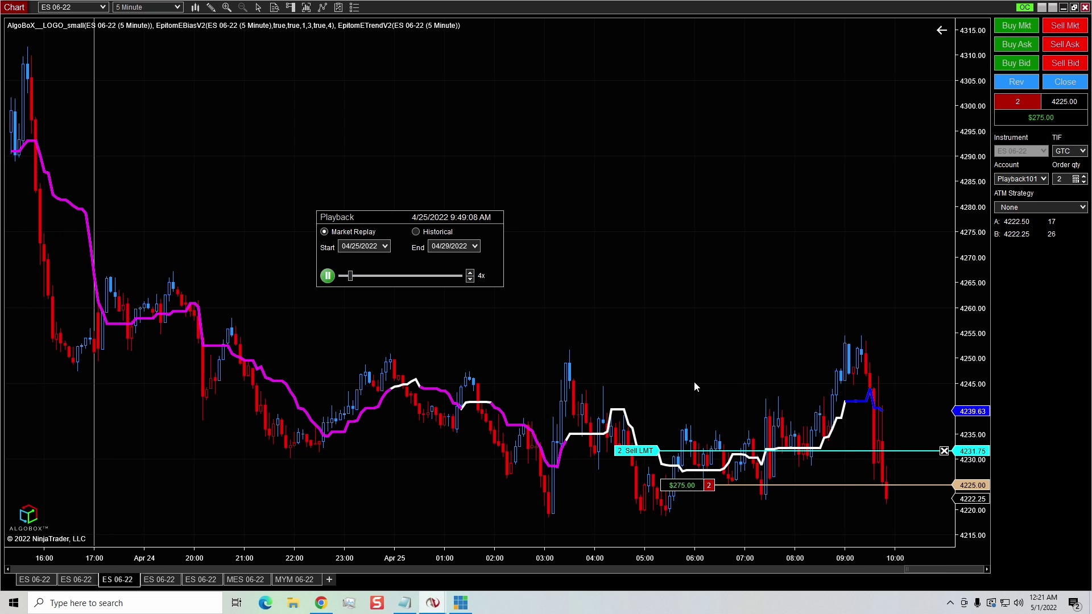
click(944, 451)
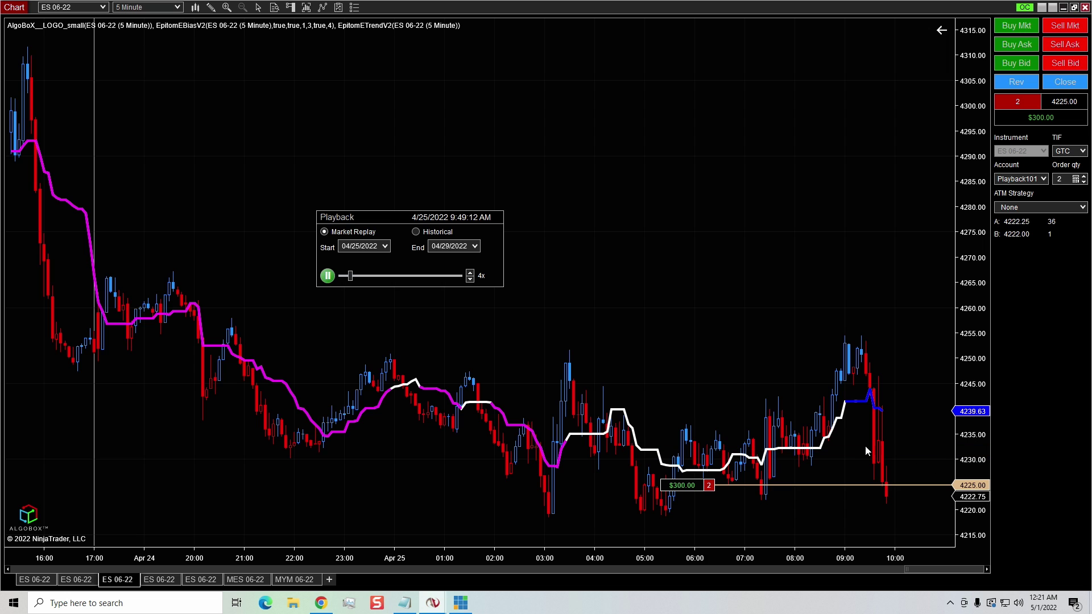
- Submit a 2-lot buy stop at 4254.75 and dismiss the resulting rejection error
right_click(775, 335)
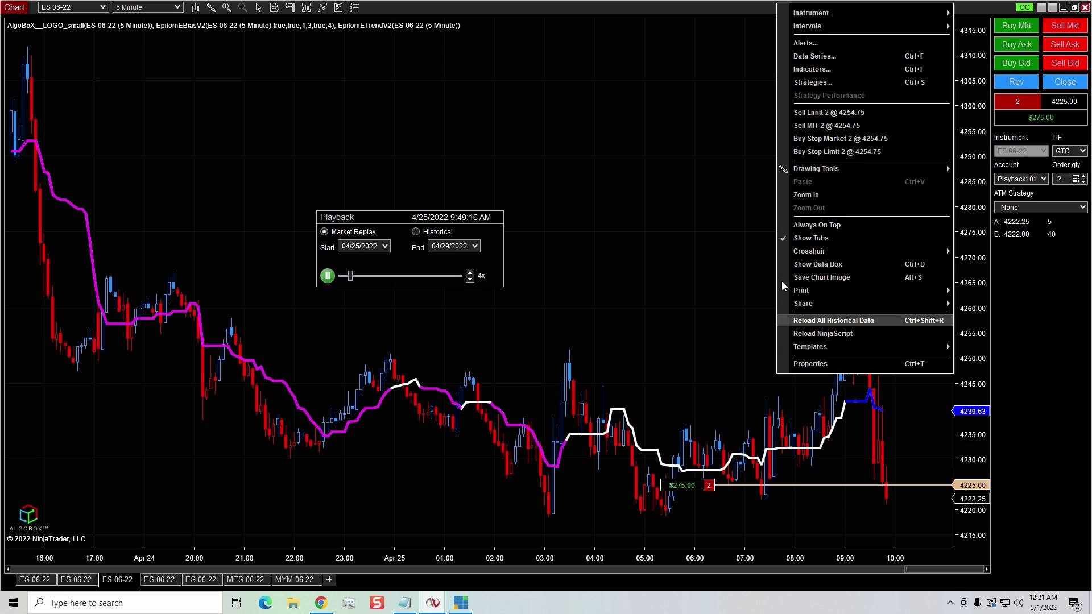
click(827, 140)
click(636, 326)
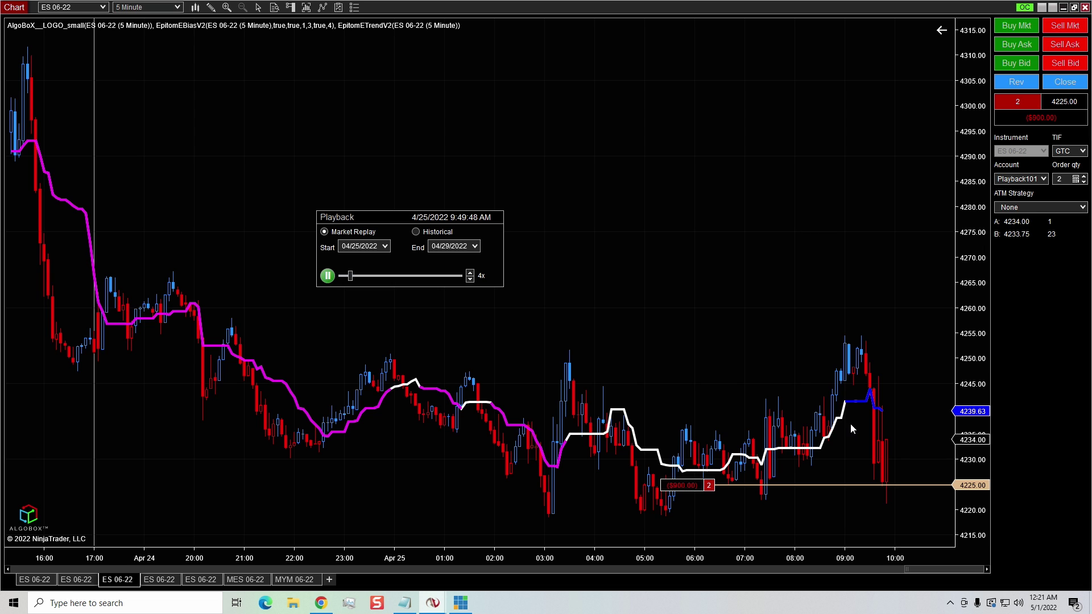
- Place a 2-lot buy stop and buy limit, moving them to 4234.50 and 4222.75
right_click(780, 367)
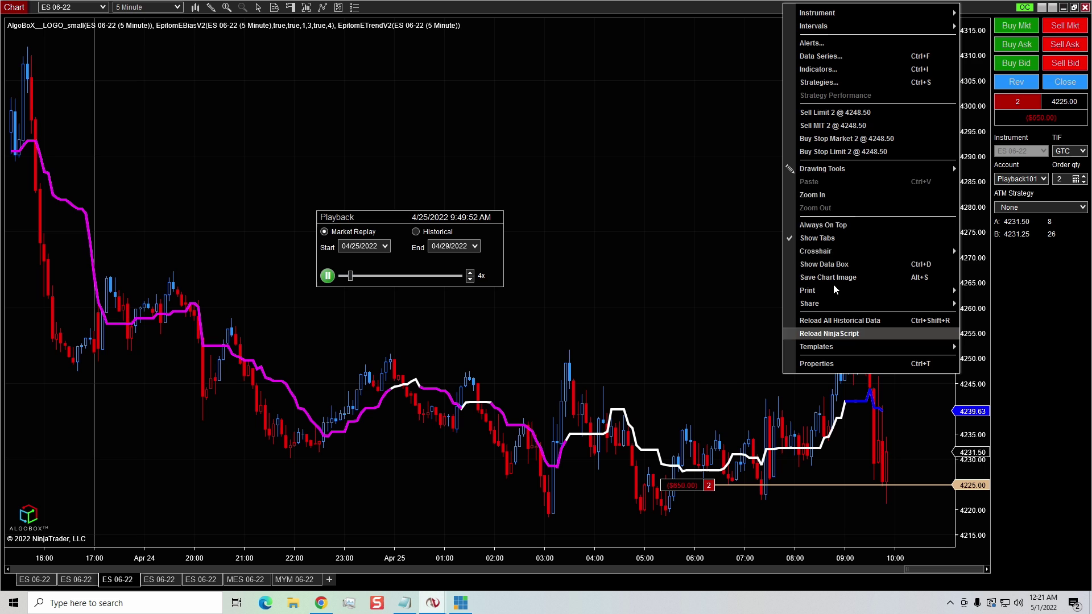
click(831, 139)
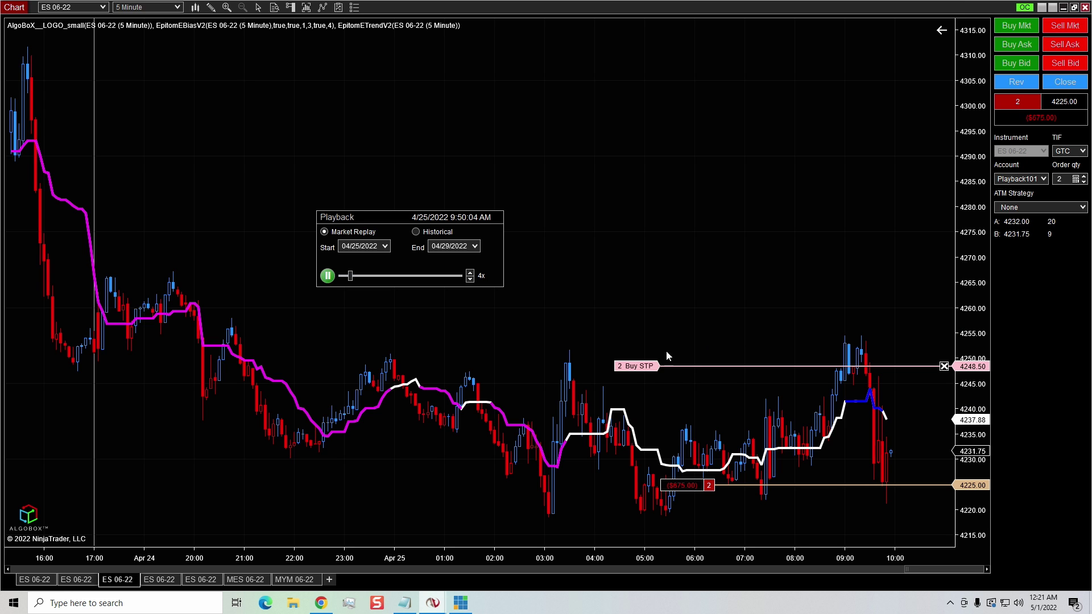
right_click(812, 527)
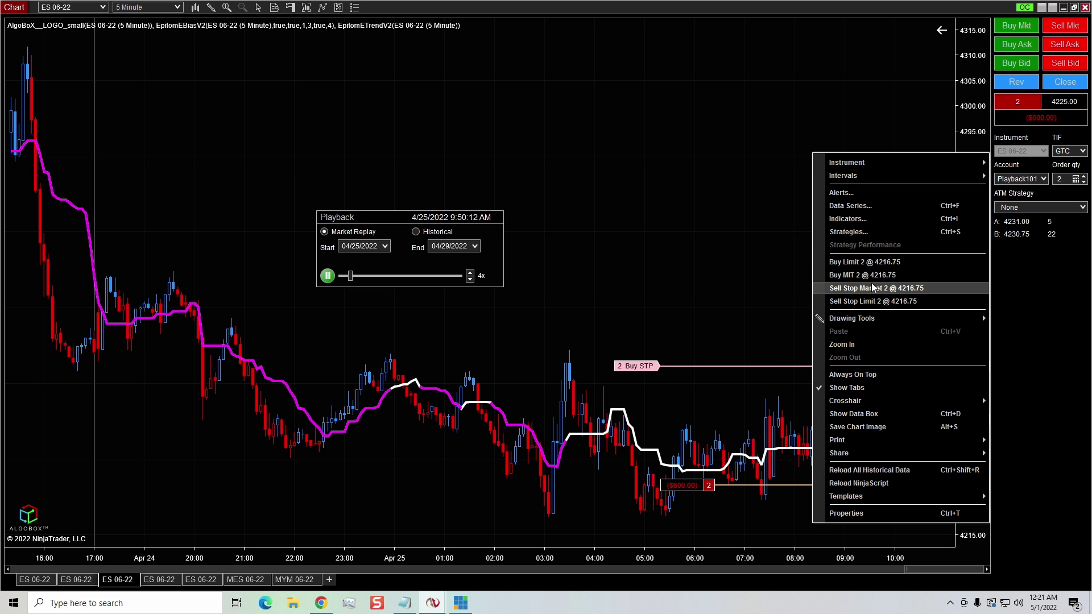
click(864, 262)
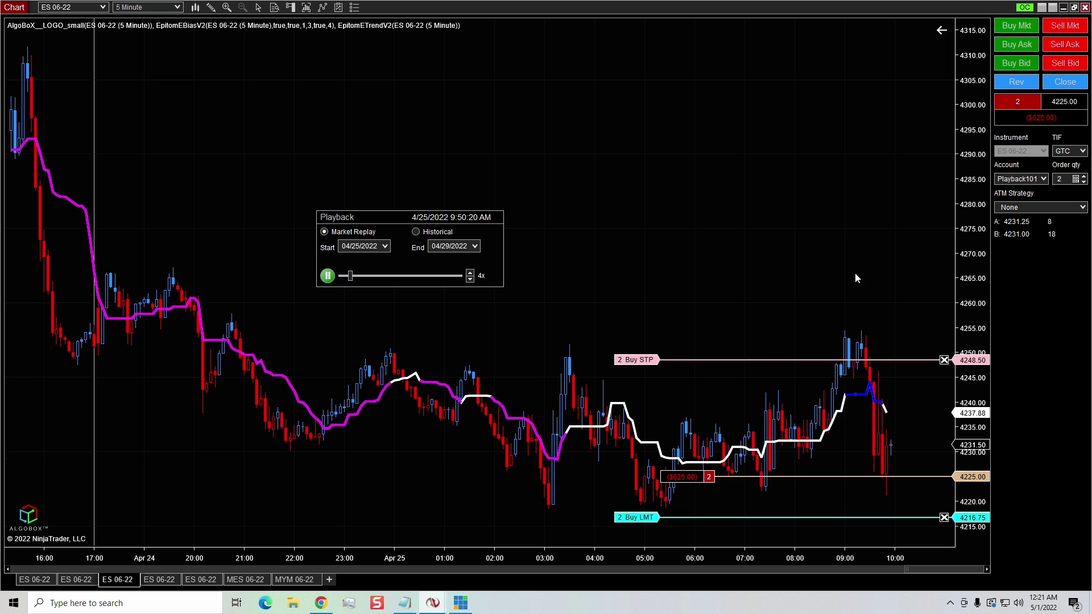
drag(667, 503, 672, 488)
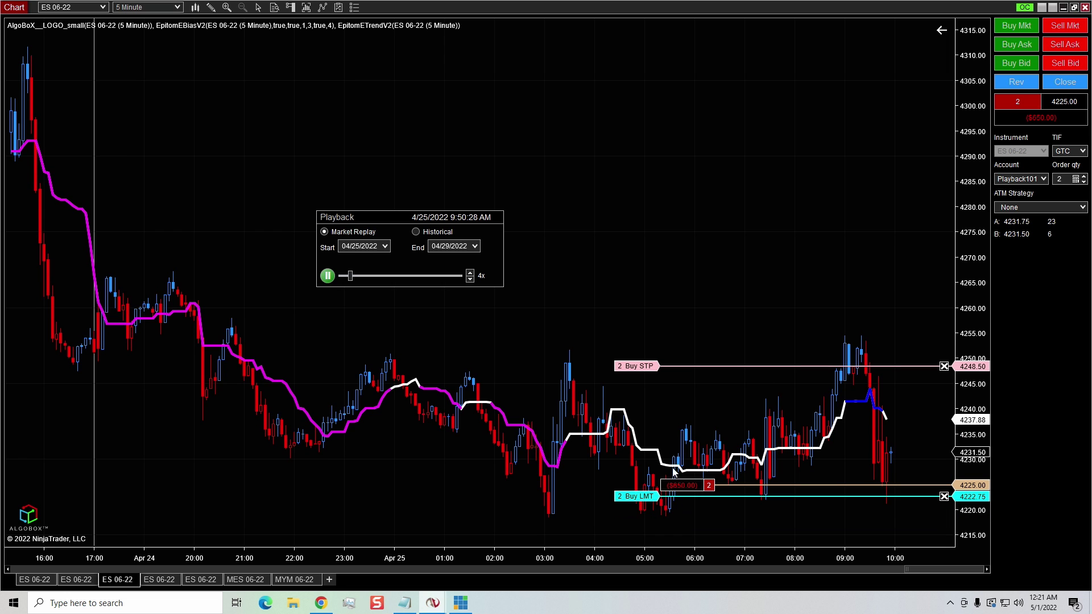
drag(655, 379, 650, 451)
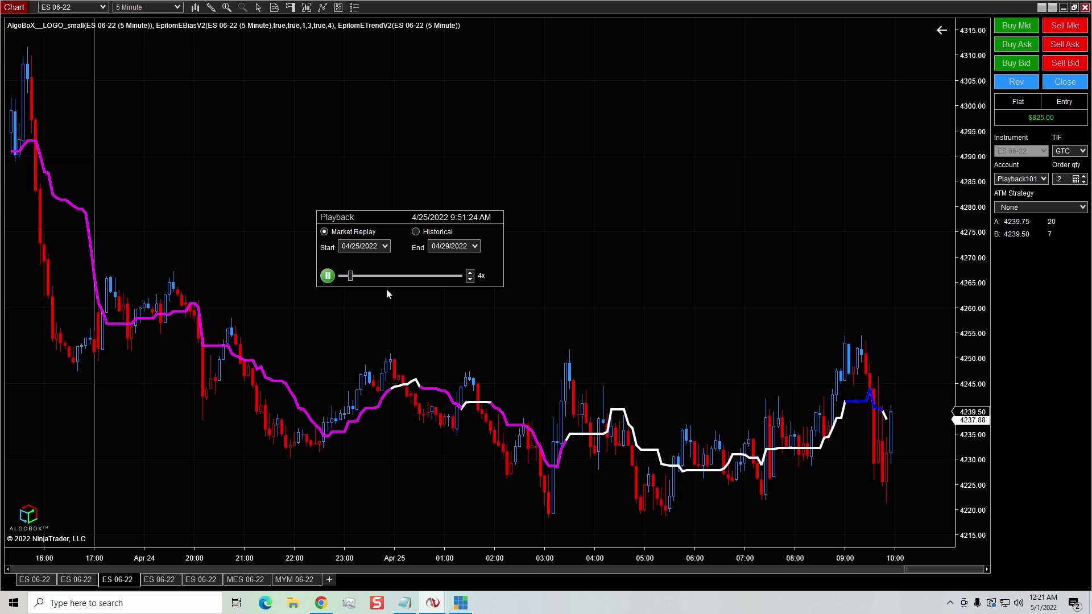
- At 1x replay speed, buy 2 ES 06-22 at market (4236.75) and select it under Positions
click(473, 282)
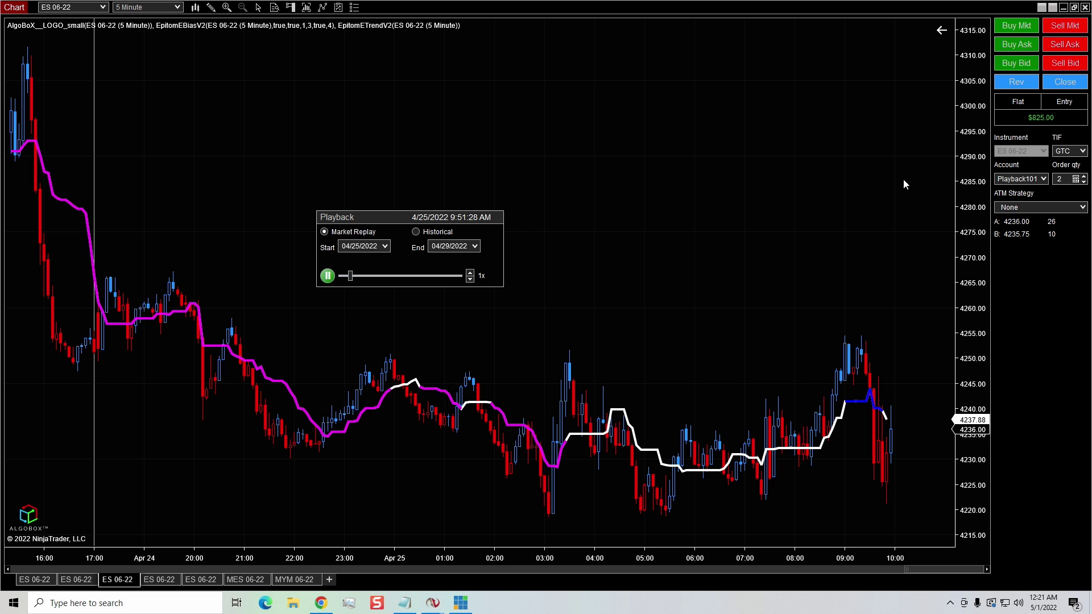
click(1021, 27)
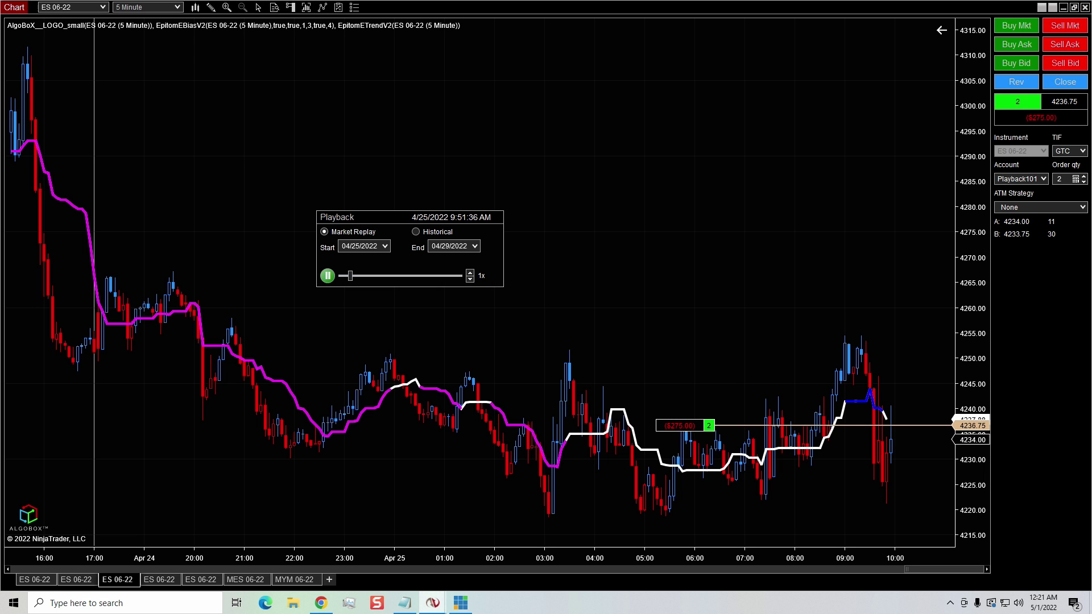
key(alt+Tab)
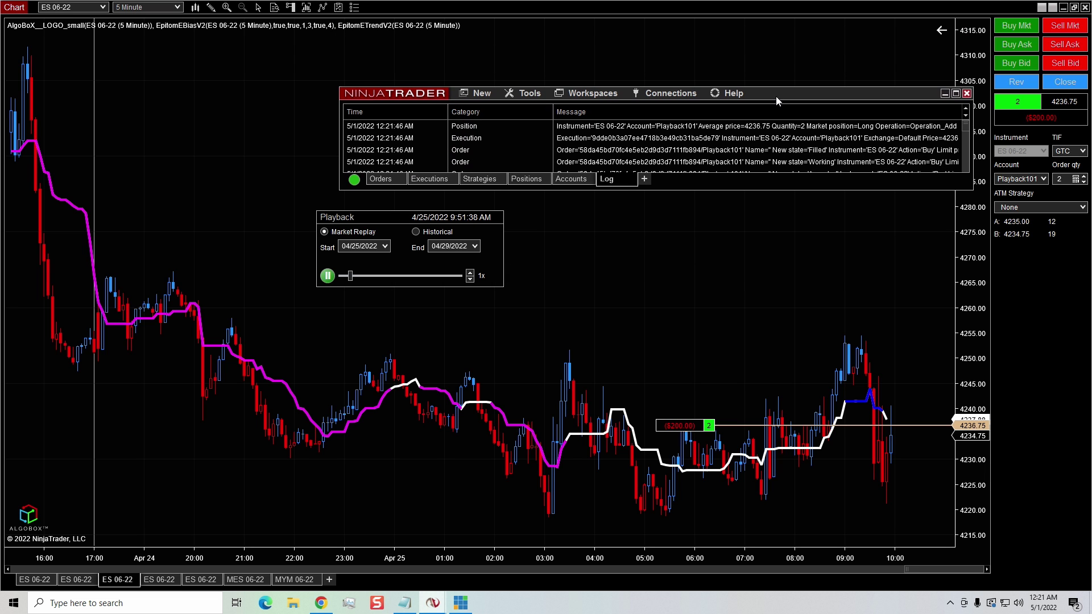
drag(388, 220, 306, 307)
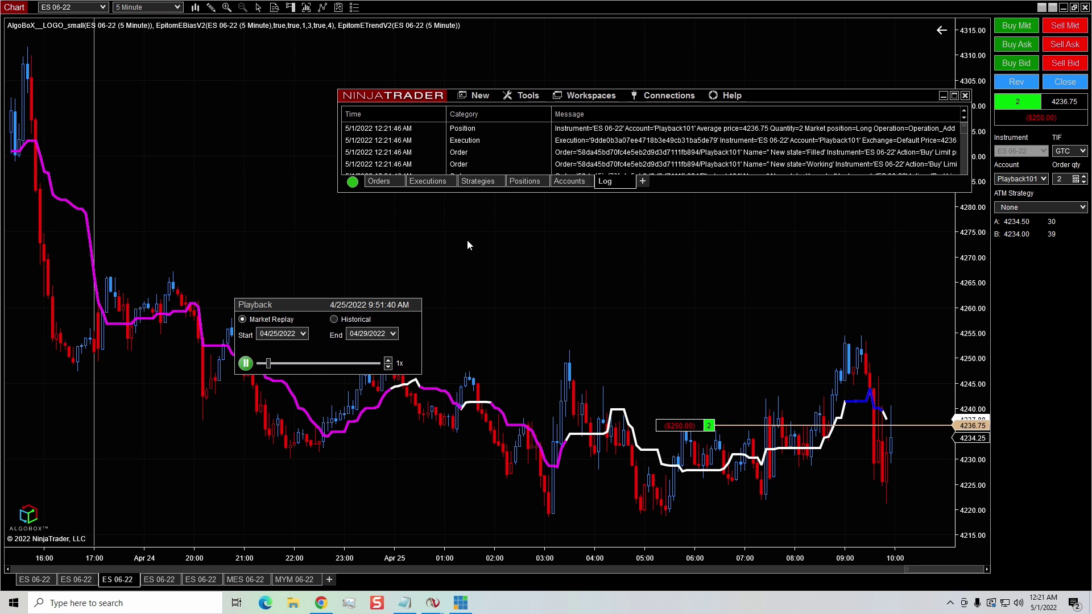
click(522, 181)
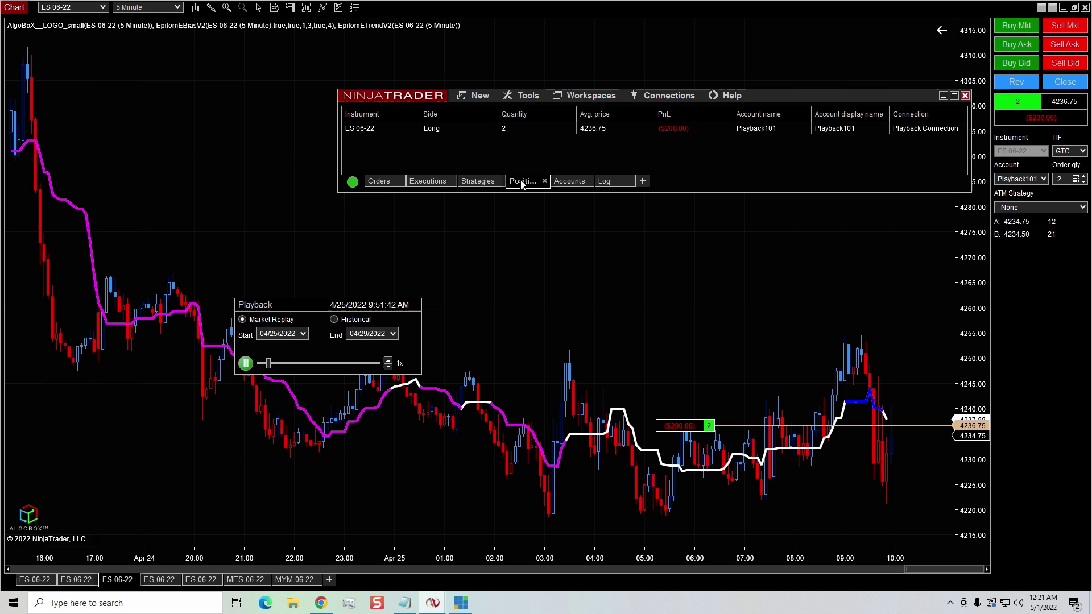
click(367, 130)
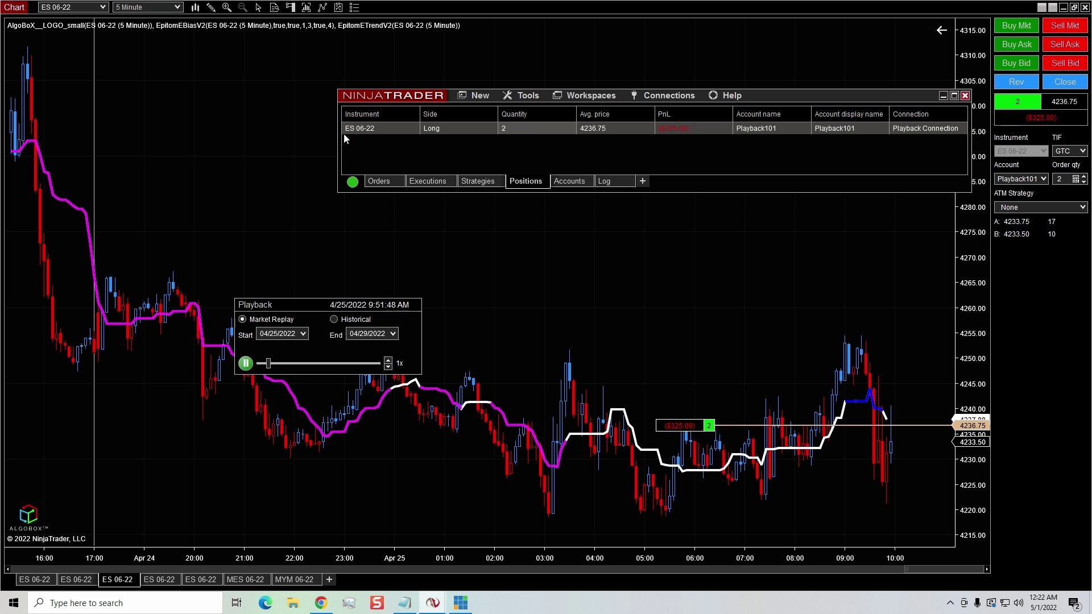
- Apply the A1 ATM strategy to the ES 06-22 long position
right_click(382, 128)
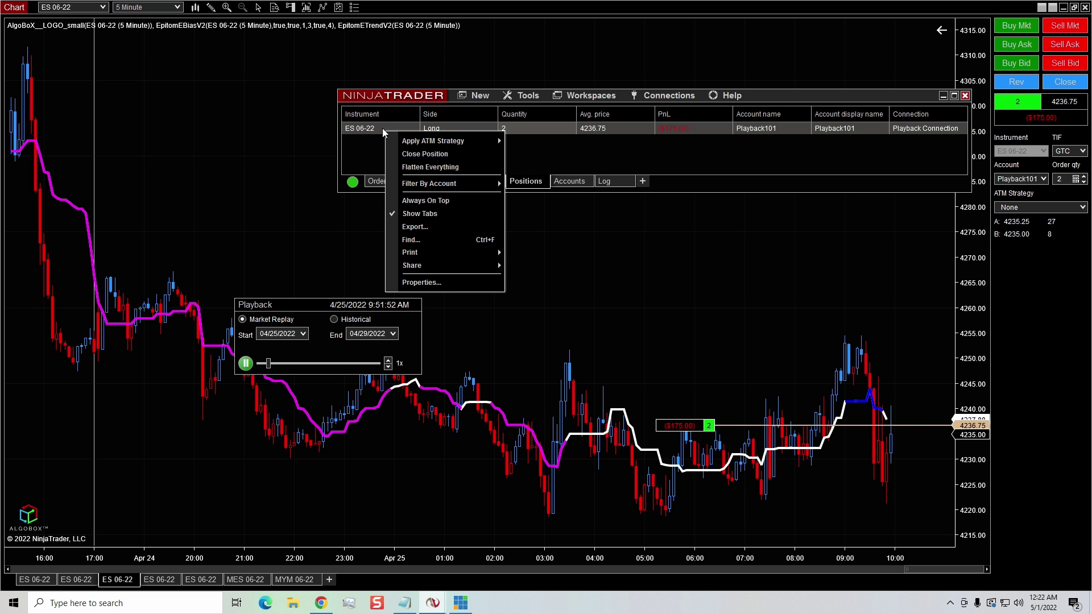
mouse_move(482, 143)
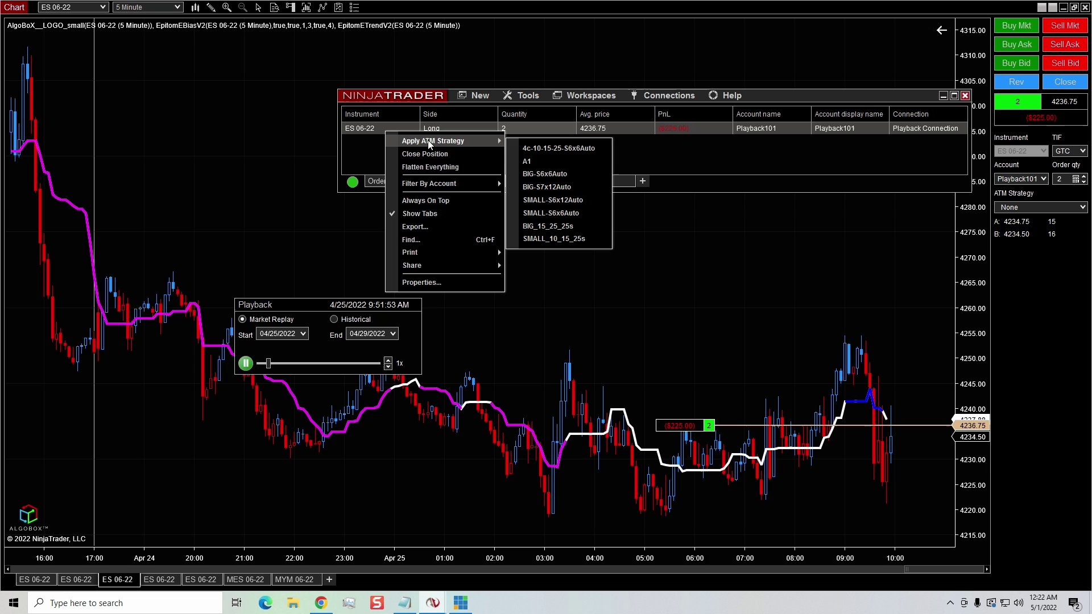
click(530, 160)
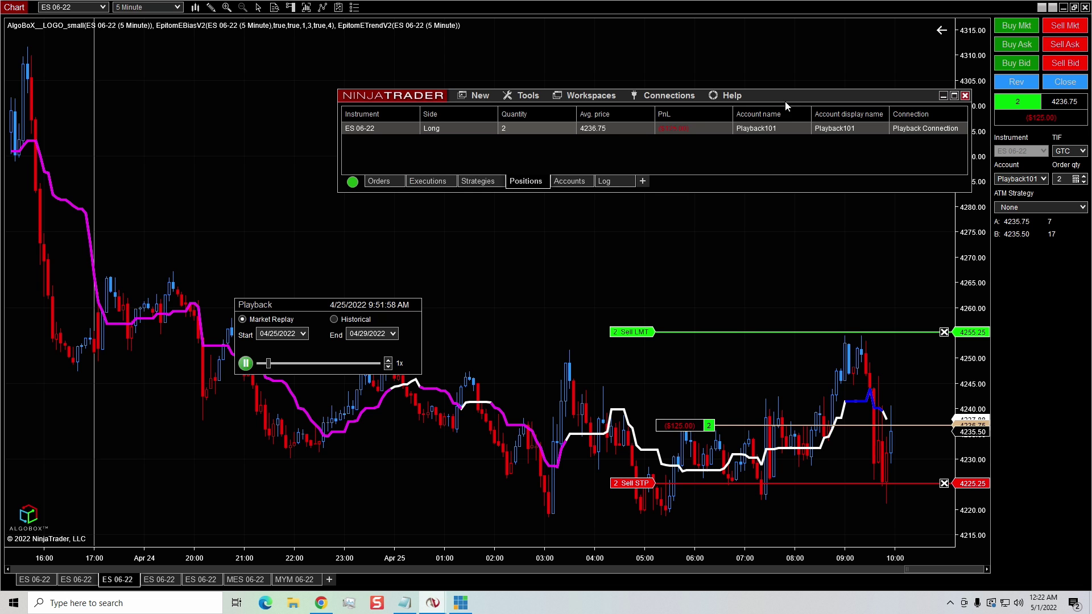
- Move the Sell LMT target to 4239.50 and raise the Sell STP to 4229.00
click(944, 95)
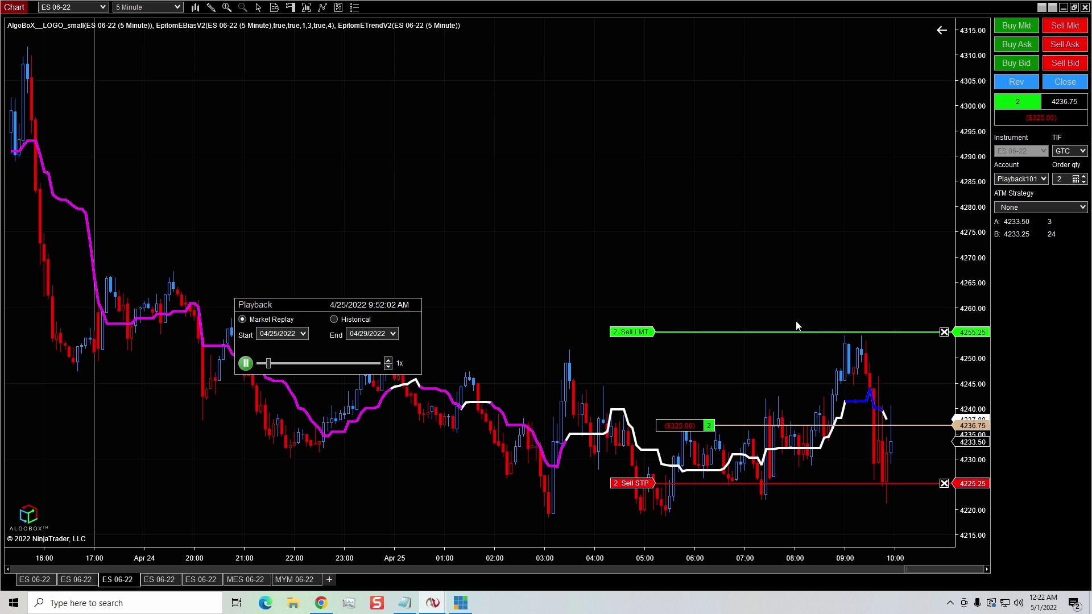
drag(643, 333, 654, 413)
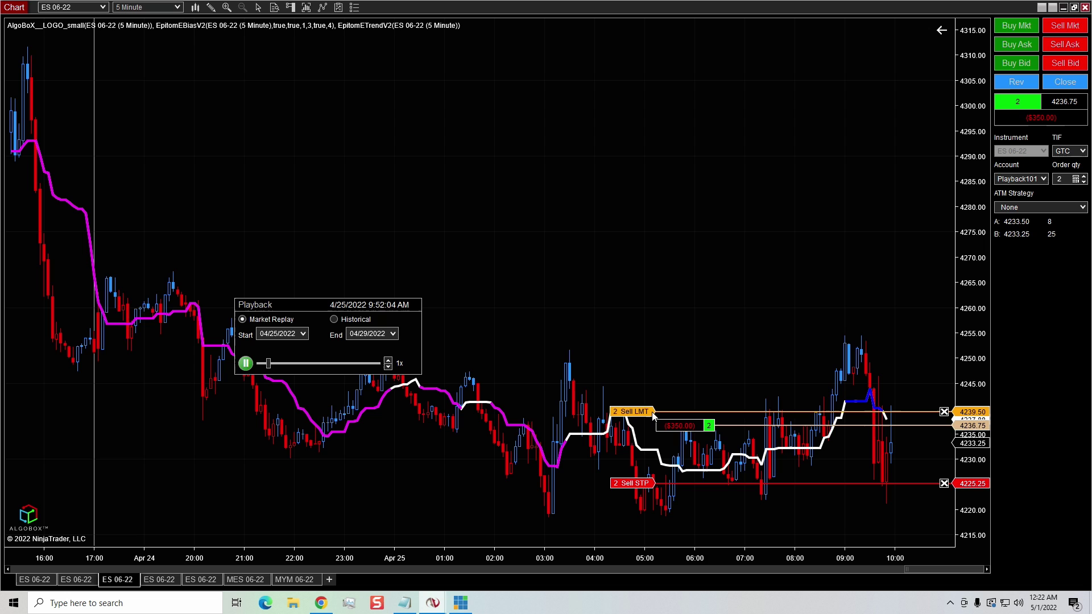
drag(646, 484, 646, 466)
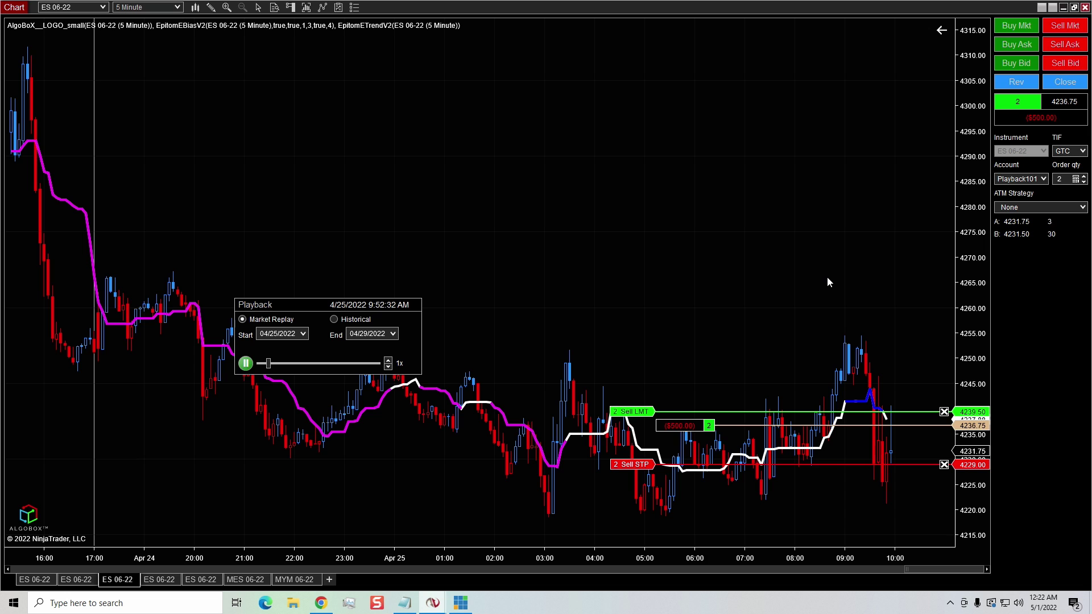
- Raise the Sell STP to 4230.50, letting it fill and close the long for $175.00
click(641, 465)
click(640, 458)
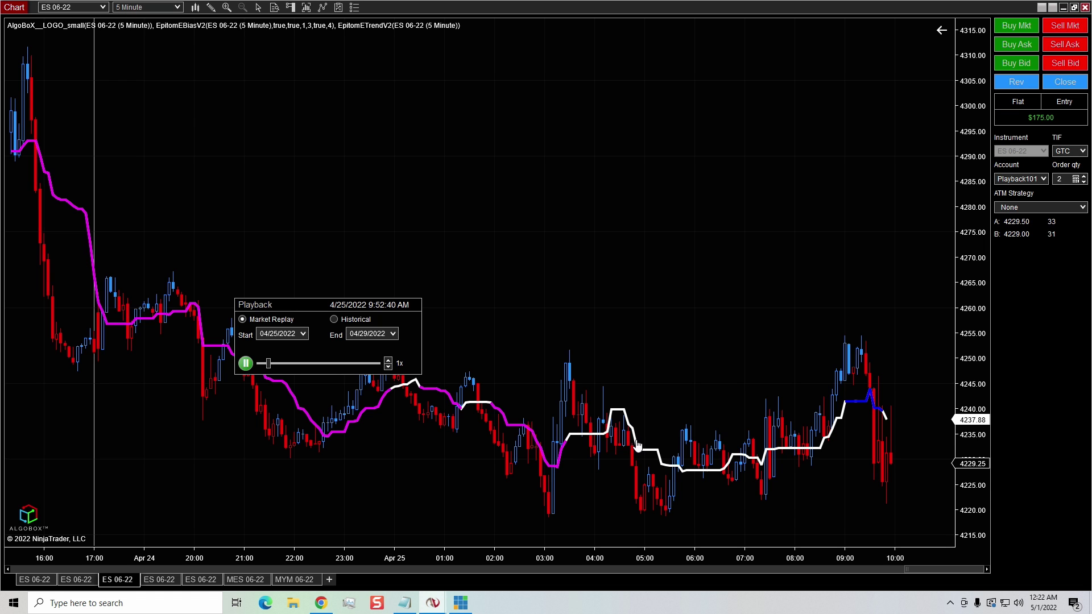
right_click(1042, 394)
click(810, 269)
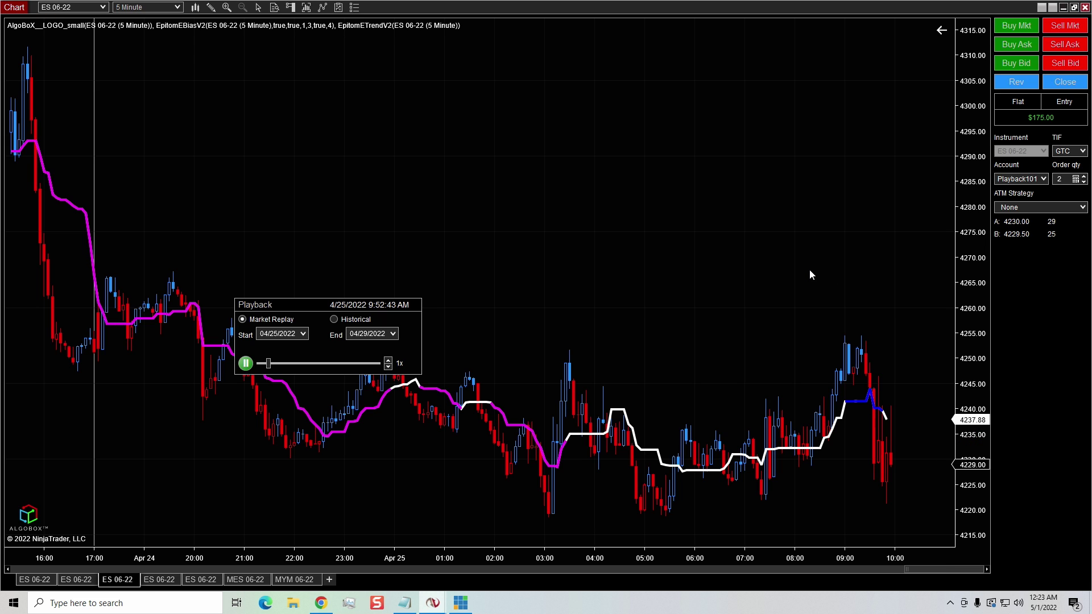